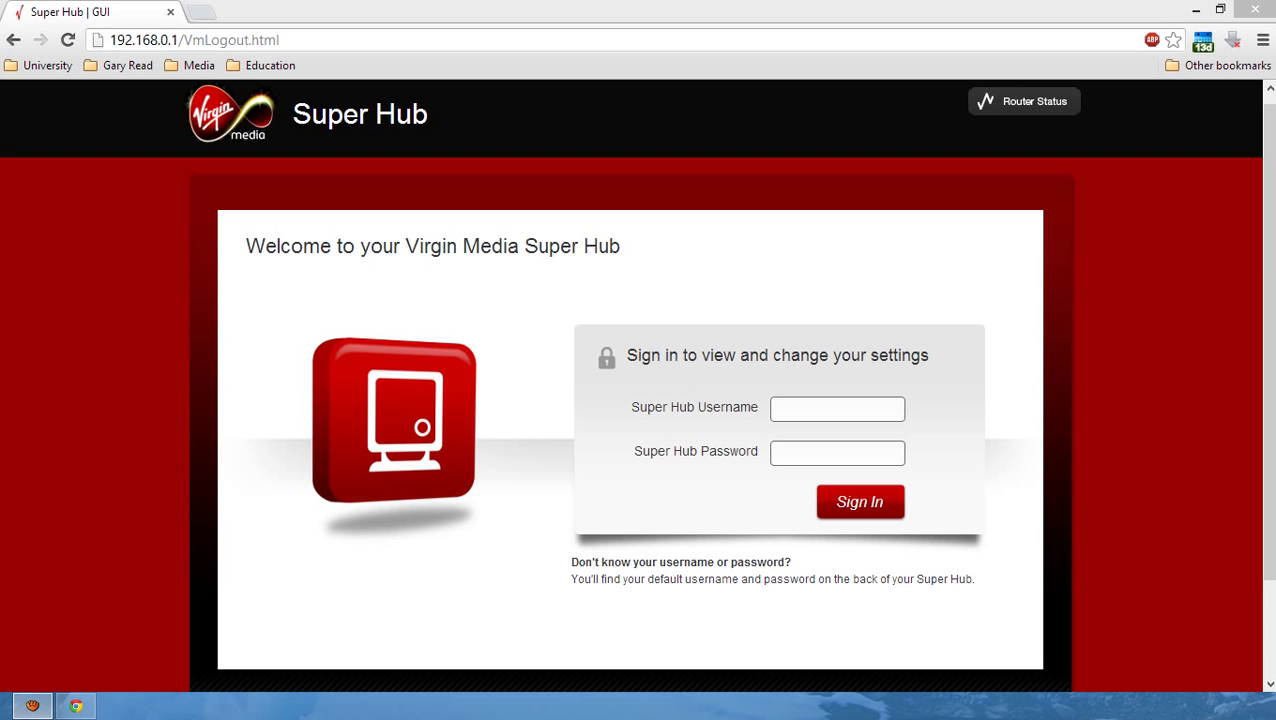
- Navigate Chrome from the logout page to google.com
{"action": "left_click", "coordinate": [628, 50]}
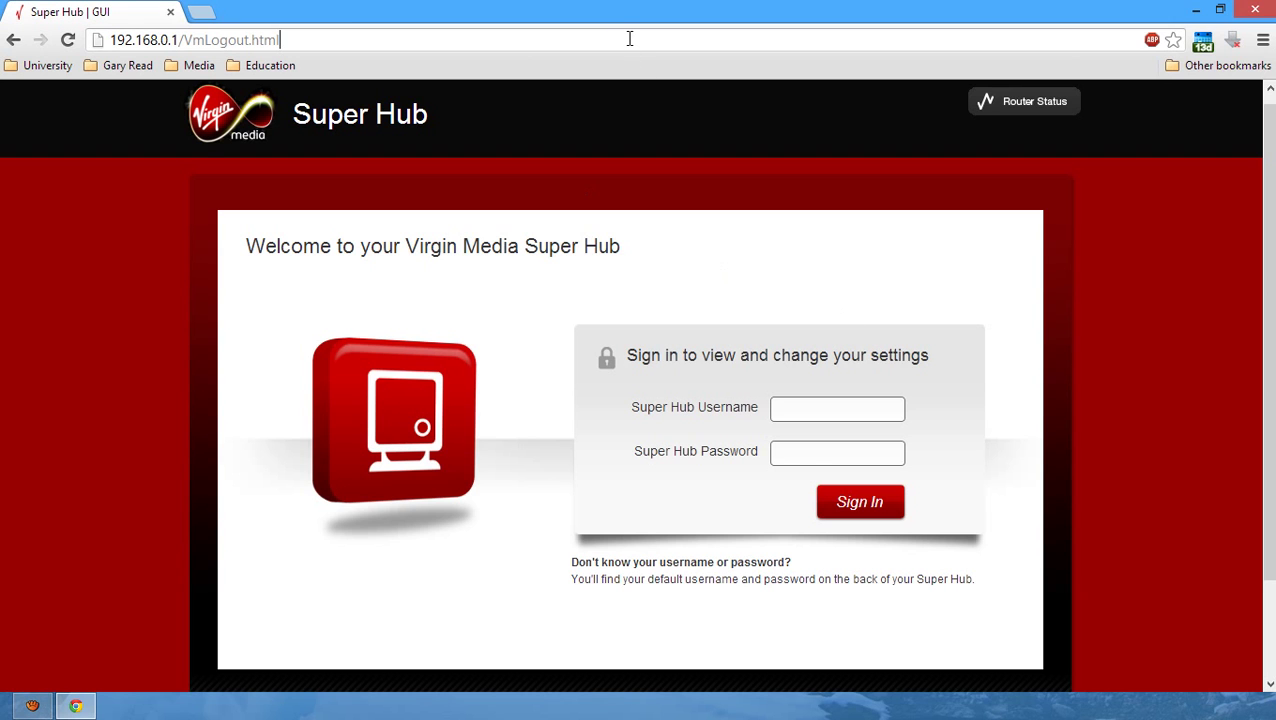
{"action": "left_click", "coordinate": [629, 38]}
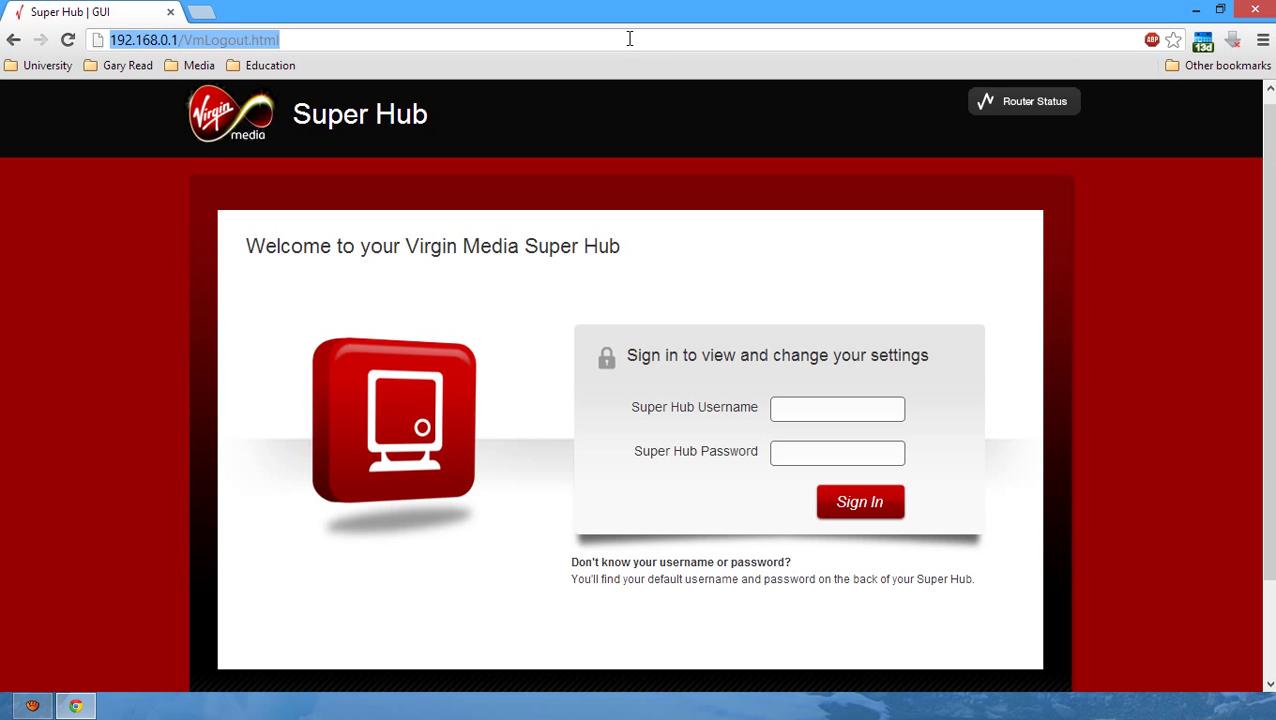
{"action": "type", "text": "google.com"}
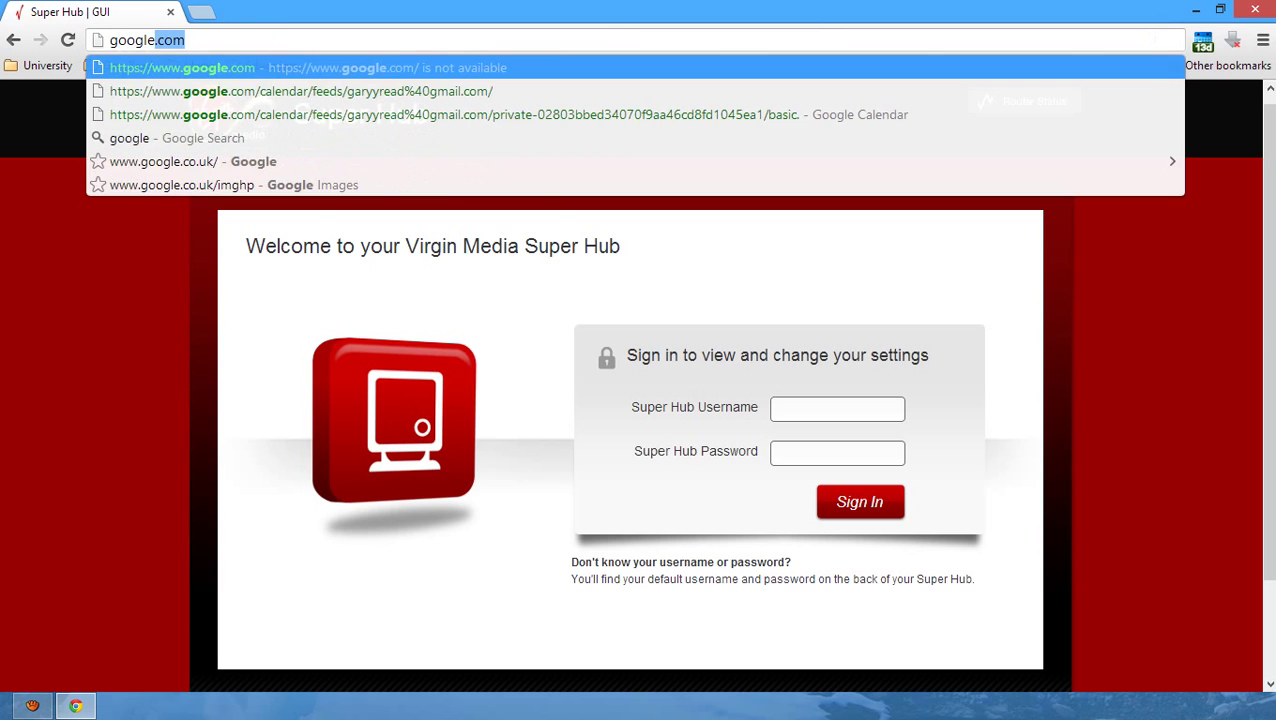
{"action": "key", "text": "Return"}
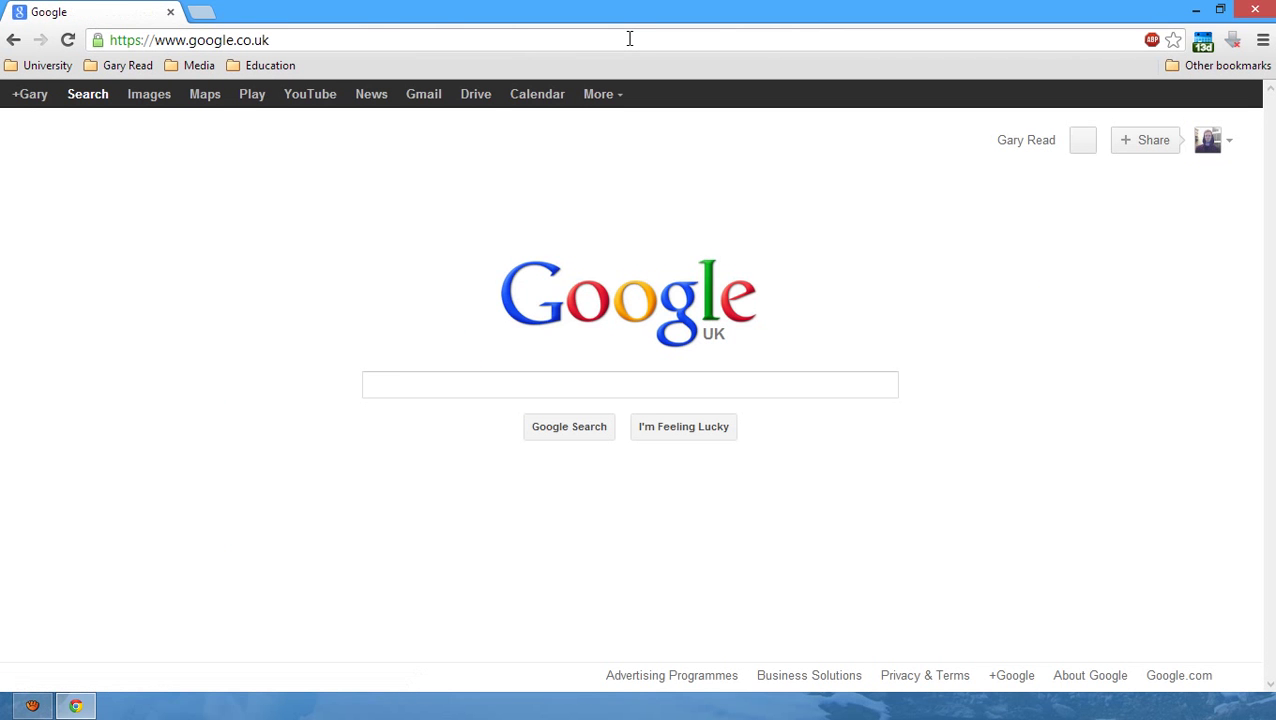
- Reload the Google UK page and enter the router address 192.168.0.1
{"action": "left_click", "coordinate": [627, 39]}
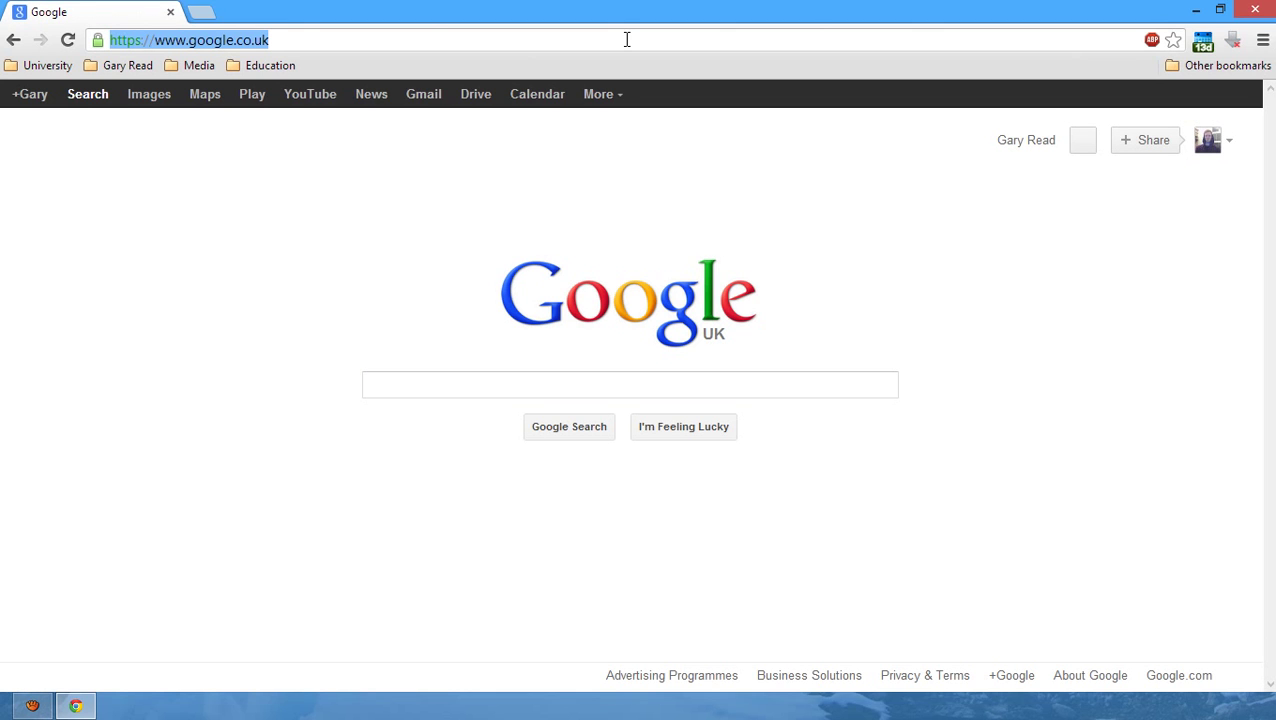
{"action": "key", "text": "Return"}
{"action": "type", "text": "192."}
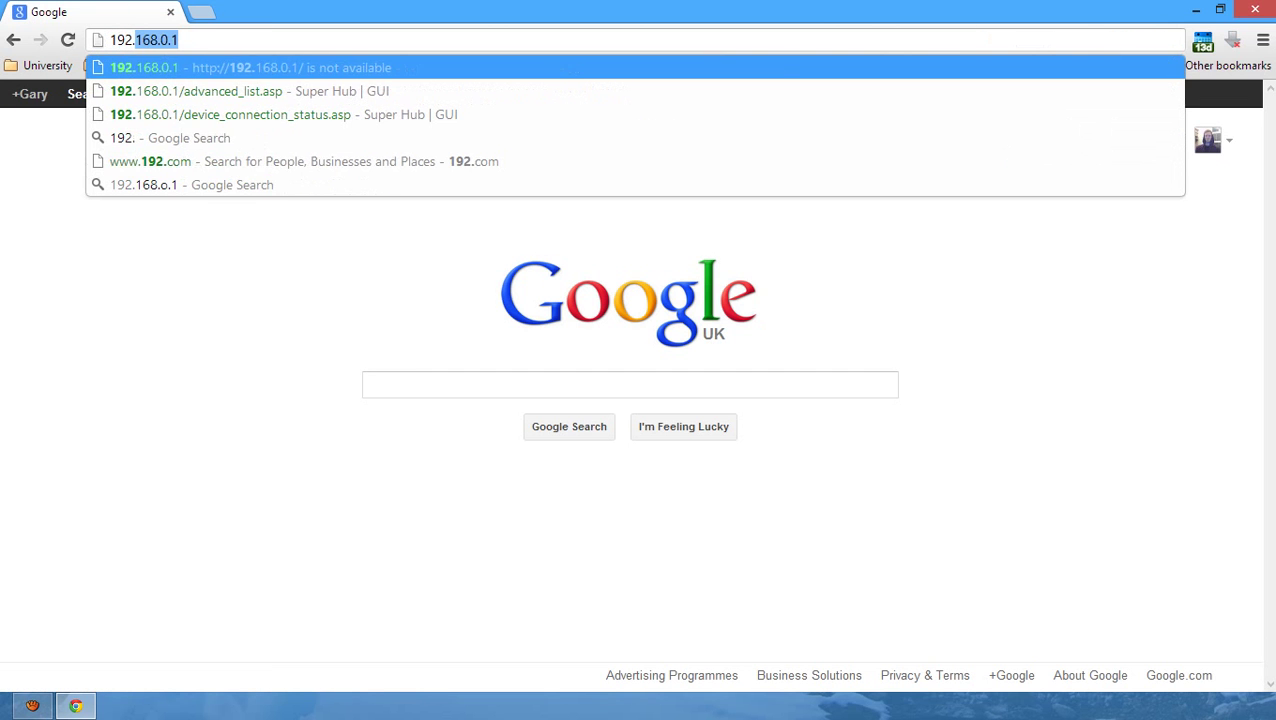
{"action": "type", "text": "168.0.1"}
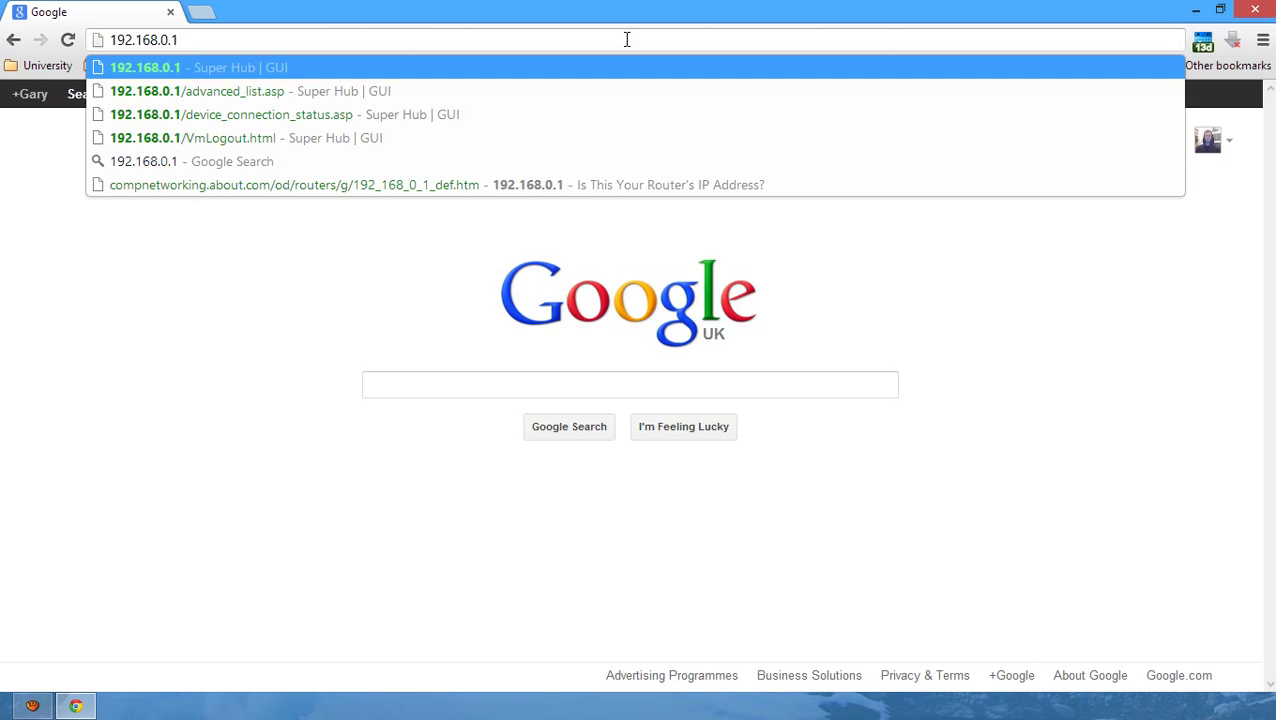
- Load 192.168.0.1 and sign in with the saved hub username and password
{"action": "key", "text": "Return"}
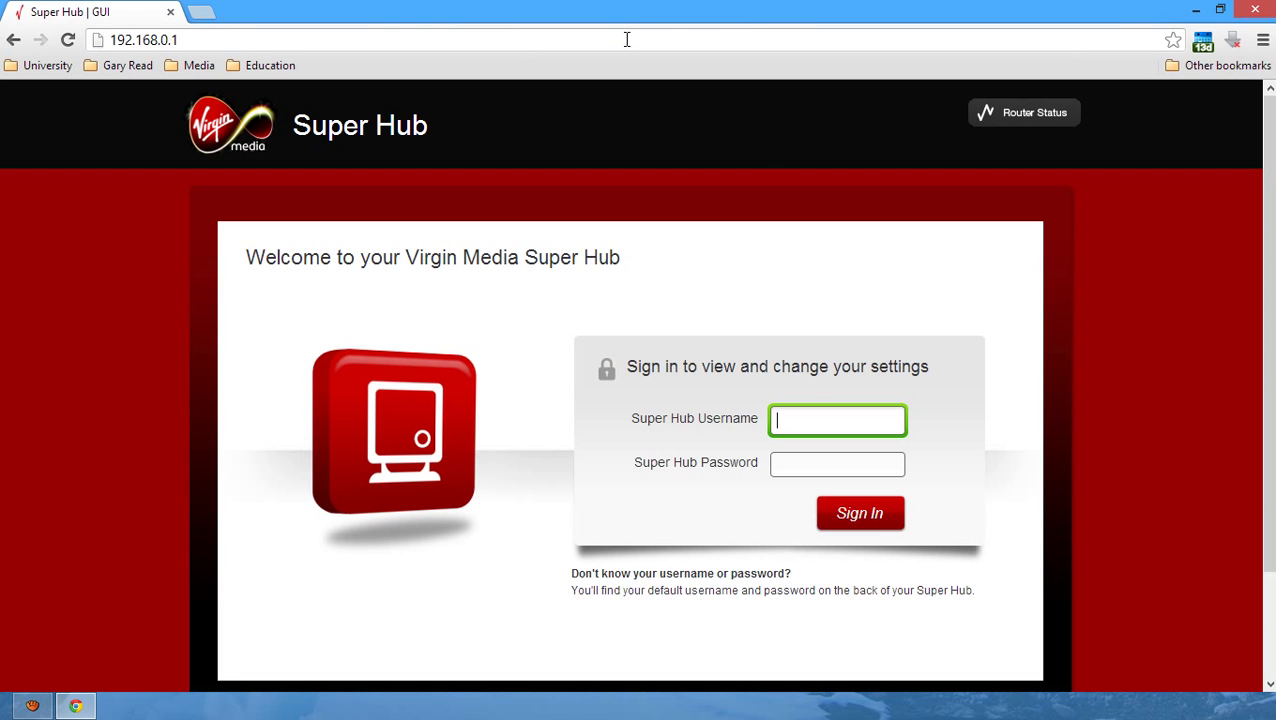
{"action": "left_click", "coordinate": [809, 418]}
{"action": "left_click", "coordinate": [800, 447]}
{"action": "left_click", "coordinate": [817, 468]}
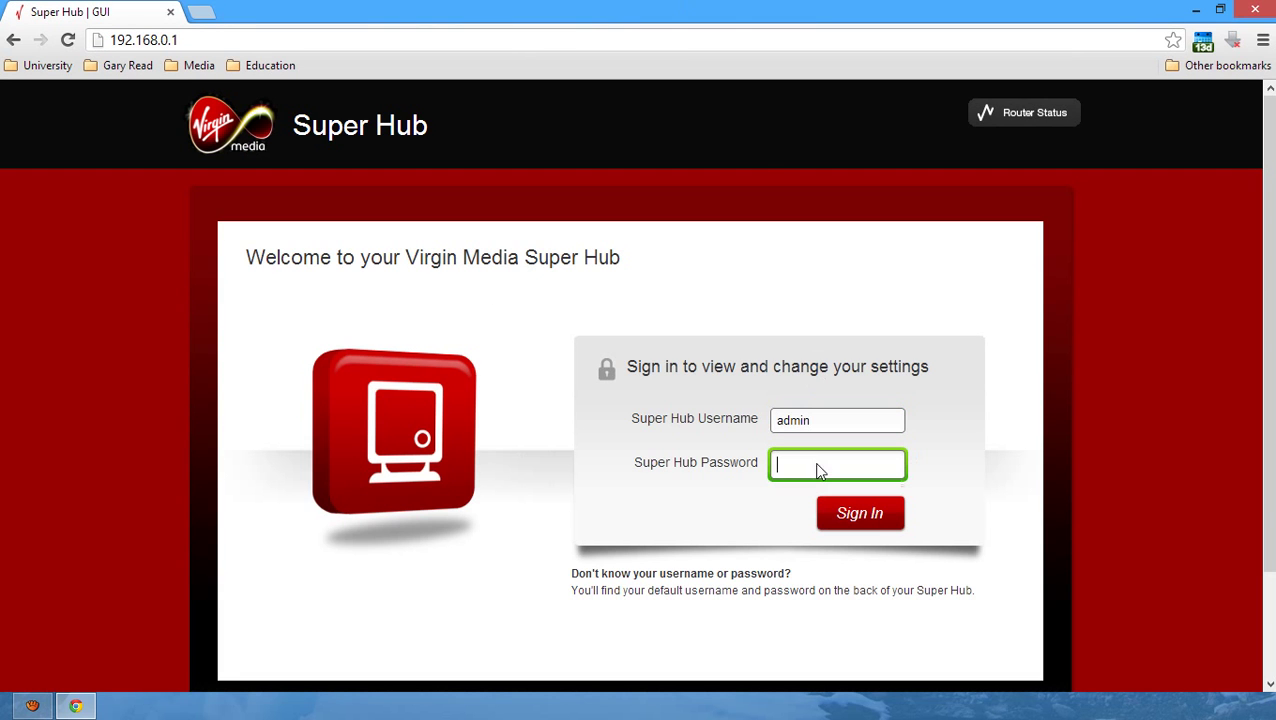
{"action": "type", "text": "•••••••"}
{"action": "key", "text": "Return"}
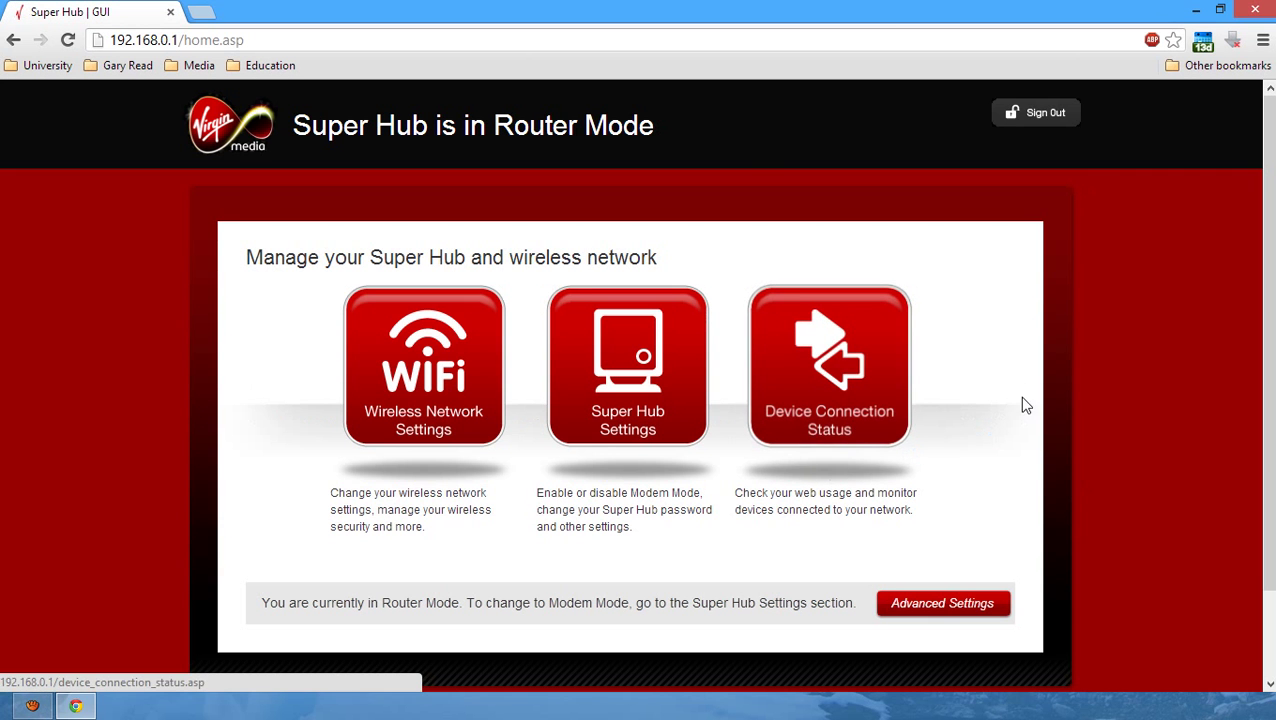
- Open Advanced Settings and scroll to the Security options
{"action": "left_click", "coordinate": [955, 605]}
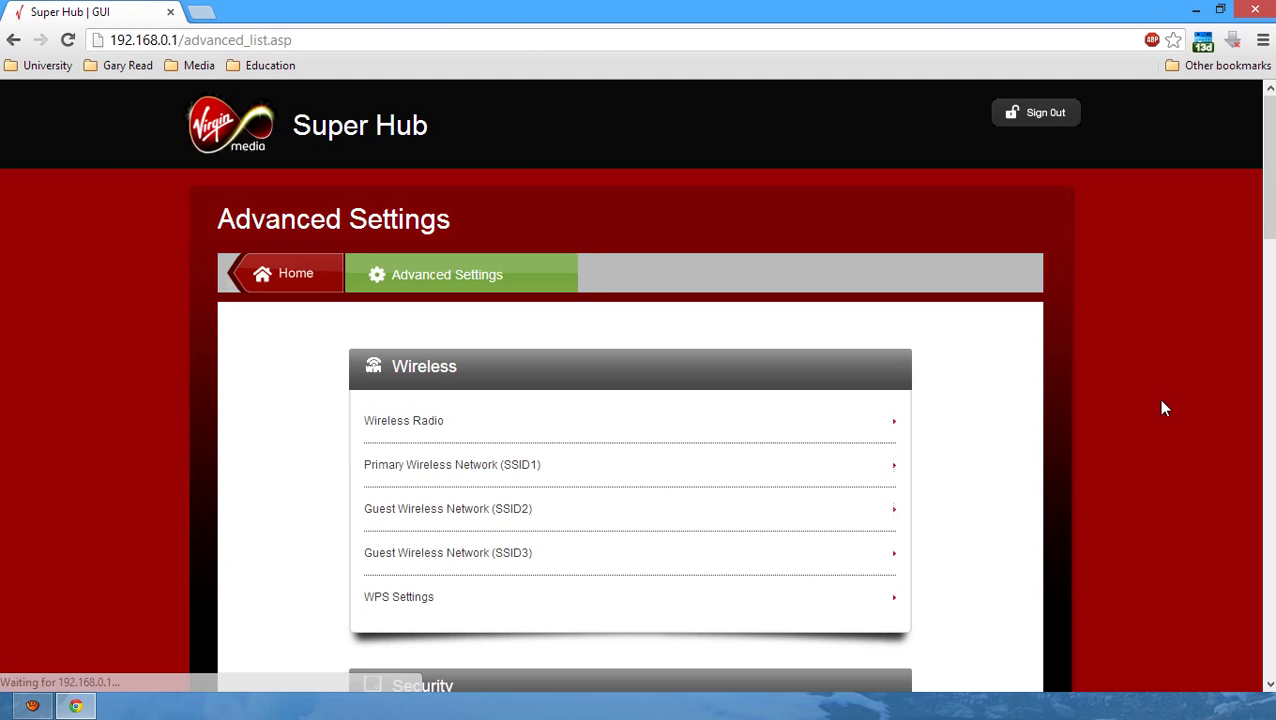
{"action": "scroll", "coordinate": [1163, 408], "scroll_direction": "down", "scroll_amount": 4}
{"action": "scroll", "coordinate": [1163, 408], "scroll_direction": "down", "scroll_amount": 2}
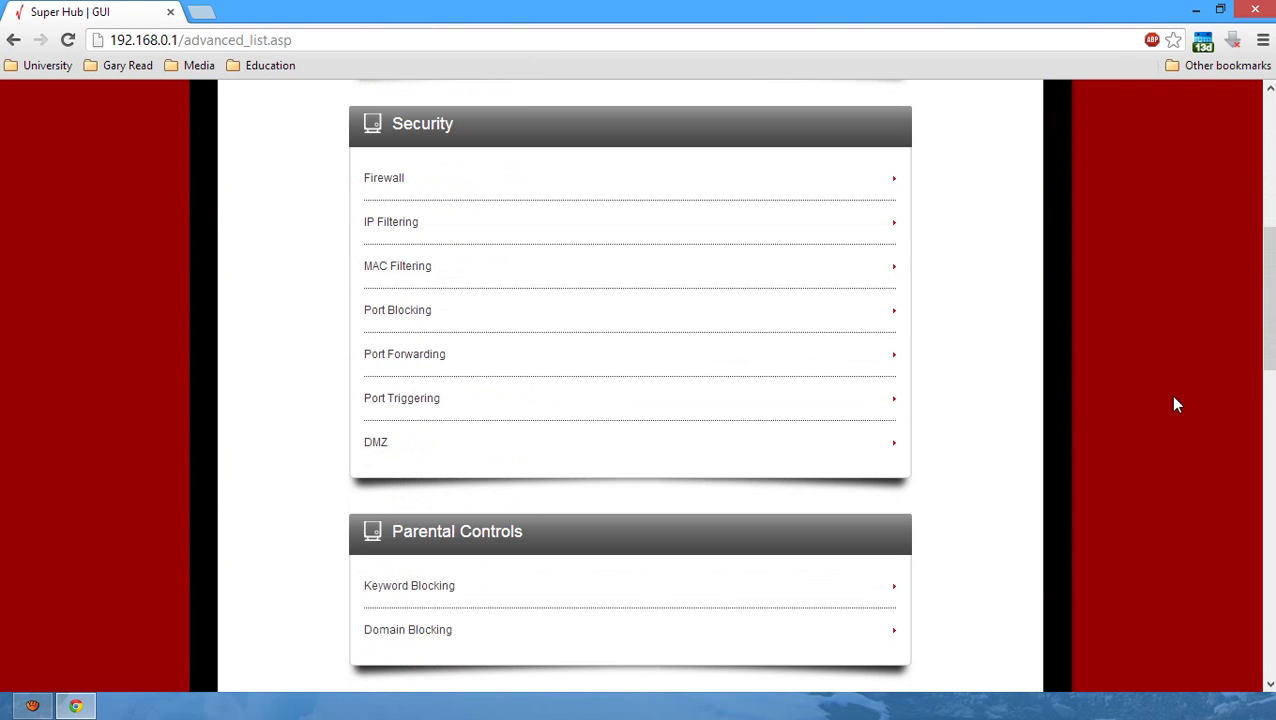
{"action": "scroll", "coordinate": [230, 376], "scroll_direction": "up", "scroll_amount": 4}
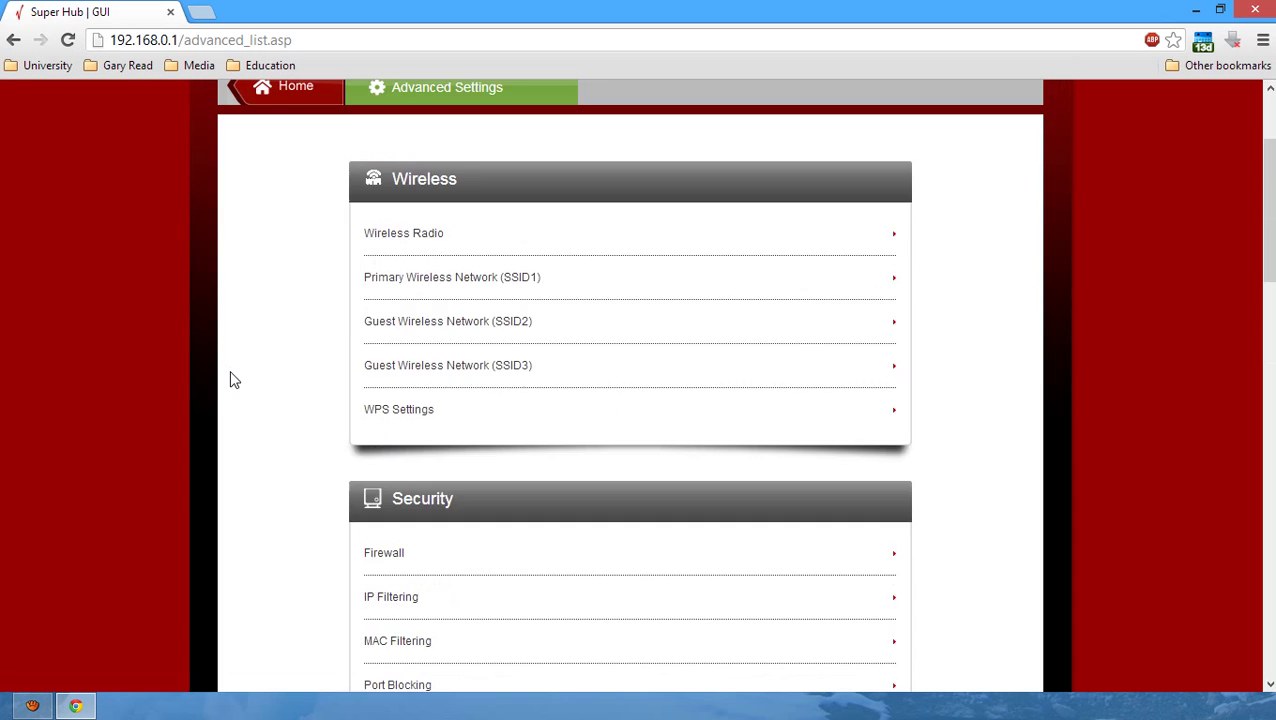
{"action": "scroll", "coordinate": [230, 376], "scroll_direction": "down", "scroll_amount": 3}
{"action": "left_click_drag", "start_coordinate": [393, 217], "coordinate": [458, 218]}
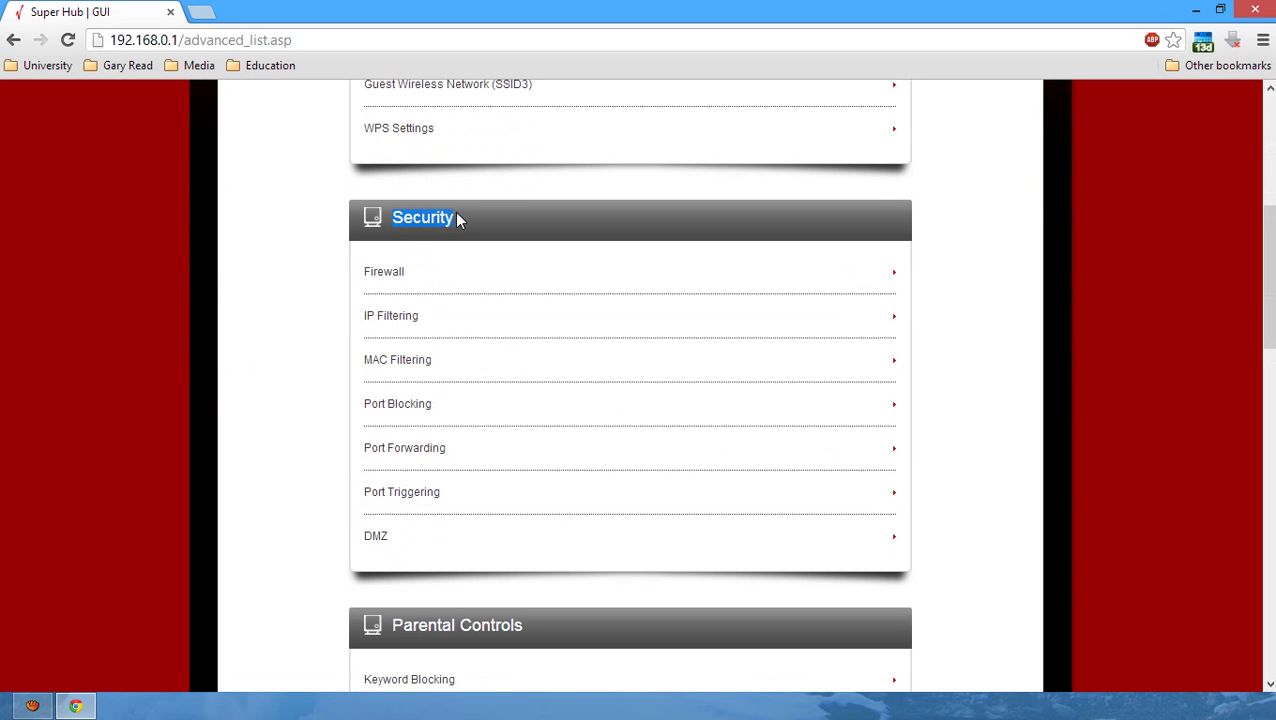
- View the Port Forwarding table with the RDPGARE rule for port 3389, closing the stray Remote Desktop window
{"action": "left_click", "coordinate": [484, 222]}
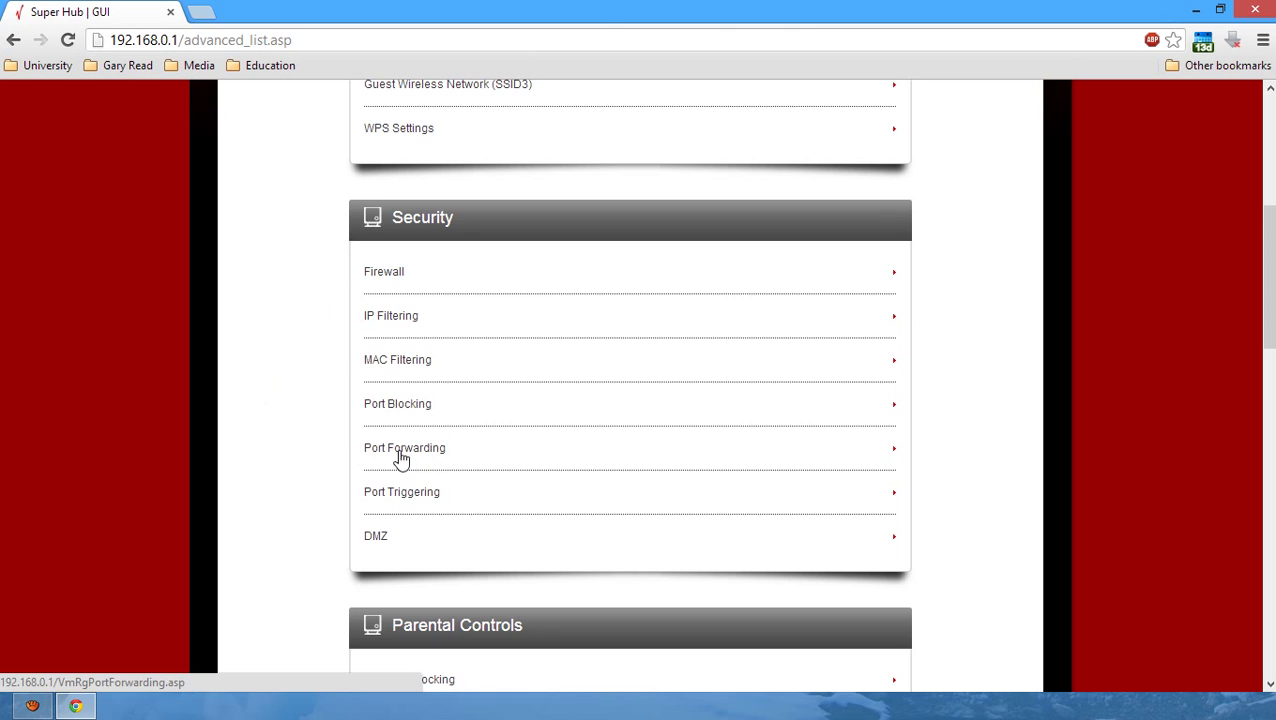
{"action": "scroll", "coordinate": [259, 434], "scroll_direction": "down", "scroll_amount": 4}
{"action": "scroll", "coordinate": [258, 434], "scroll_direction": "up", "scroll_amount": 4}
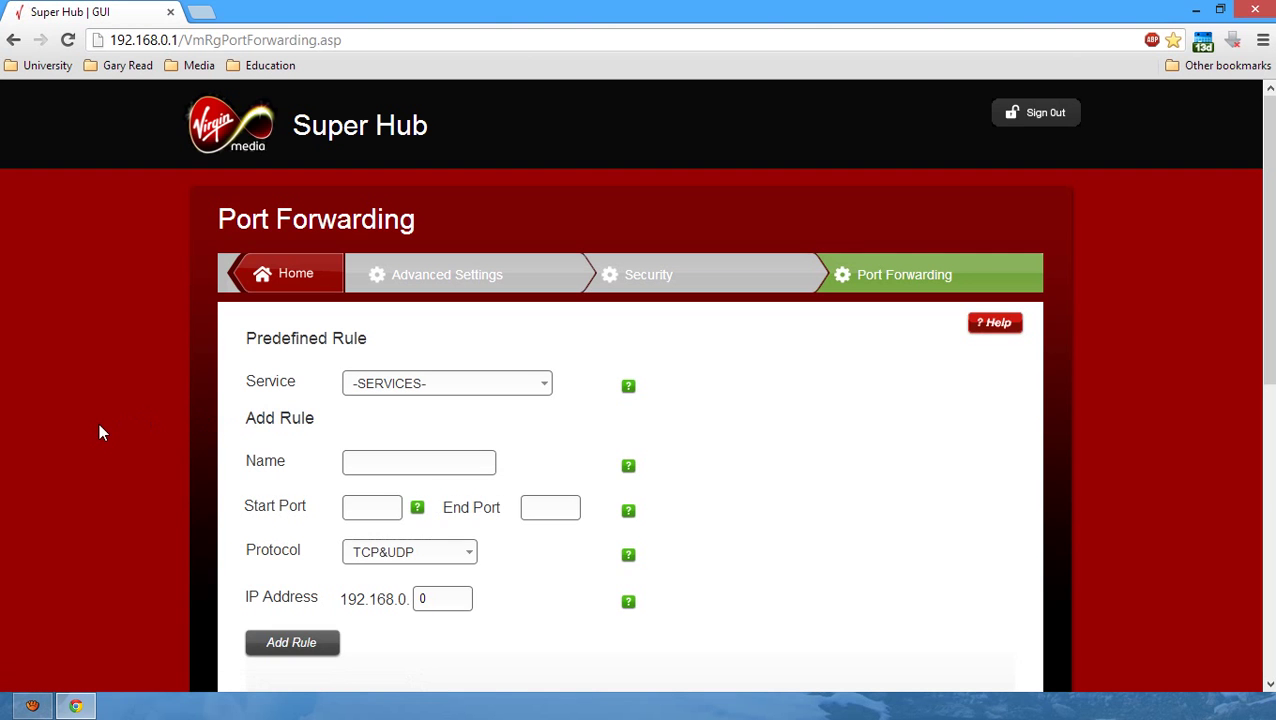
{"action": "scroll", "coordinate": [99, 425], "scroll_direction": "down", "scroll_amount": 3}
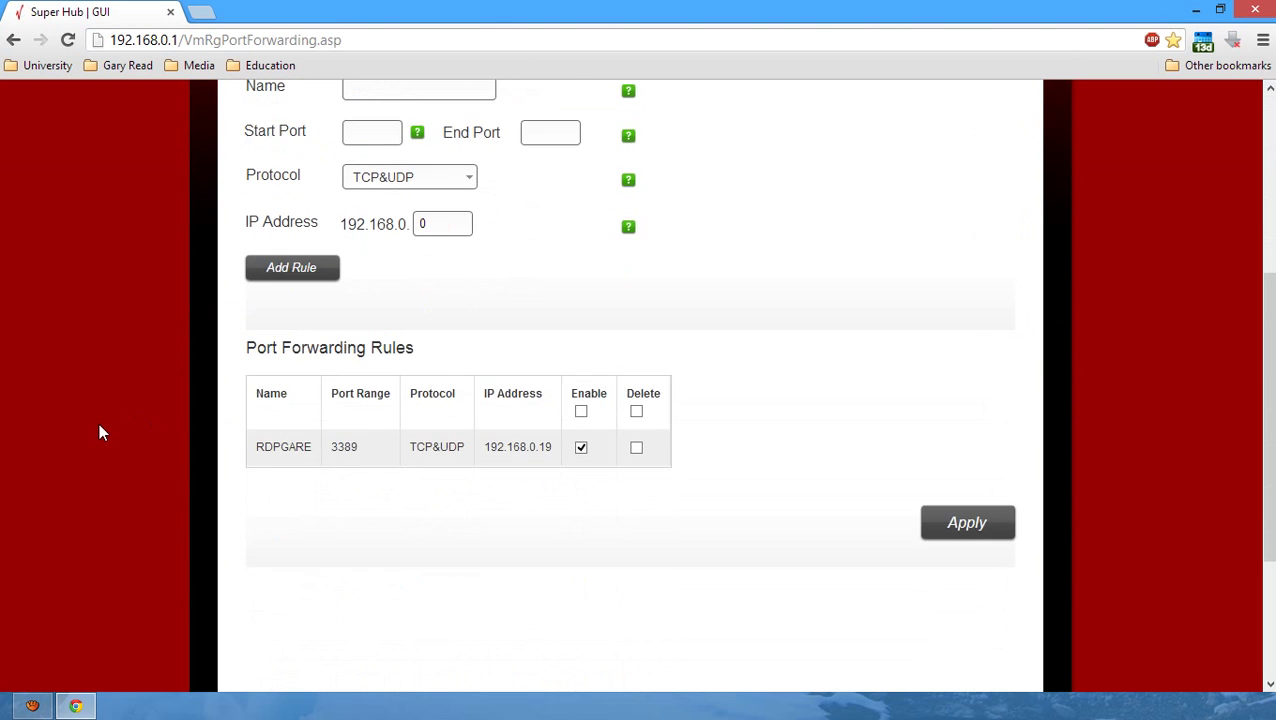
{"action": "scroll", "coordinate": [99, 425], "scroll_direction": "up", "scroll_amount": 1}
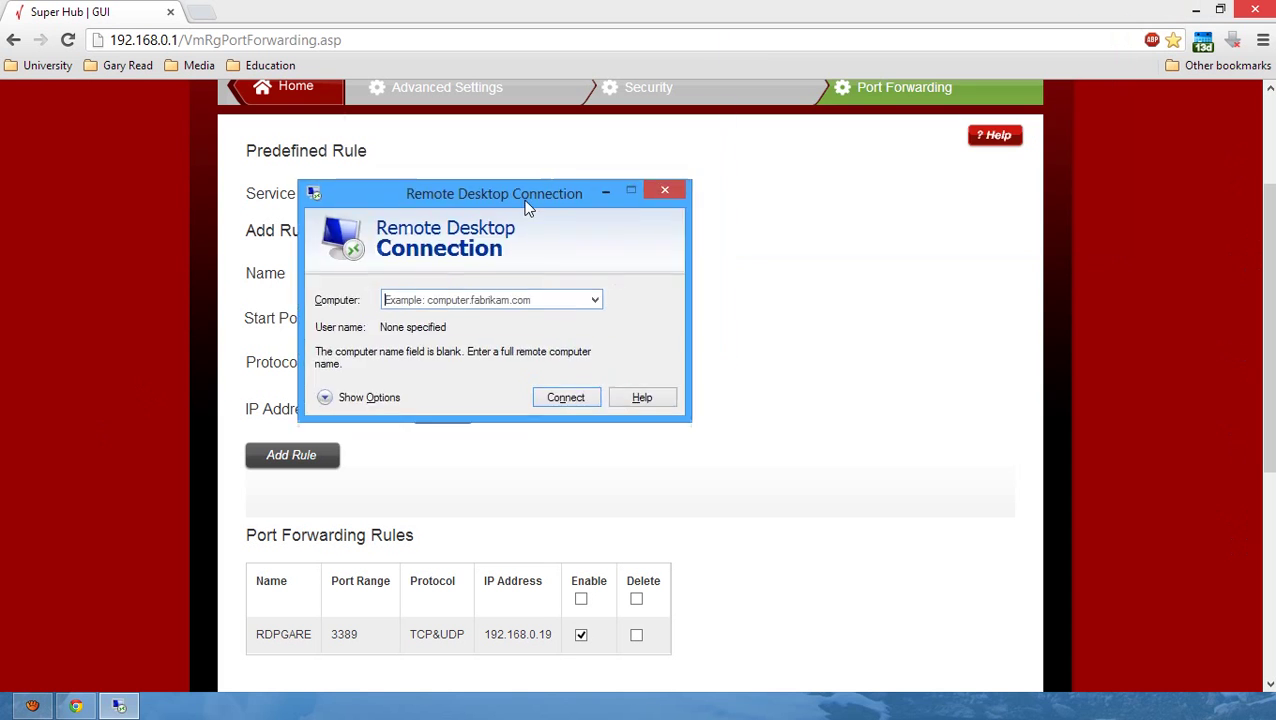
{"action": "left_click_drag", "start_coordinate": [520, 200], "coordinate": [685, 245]}
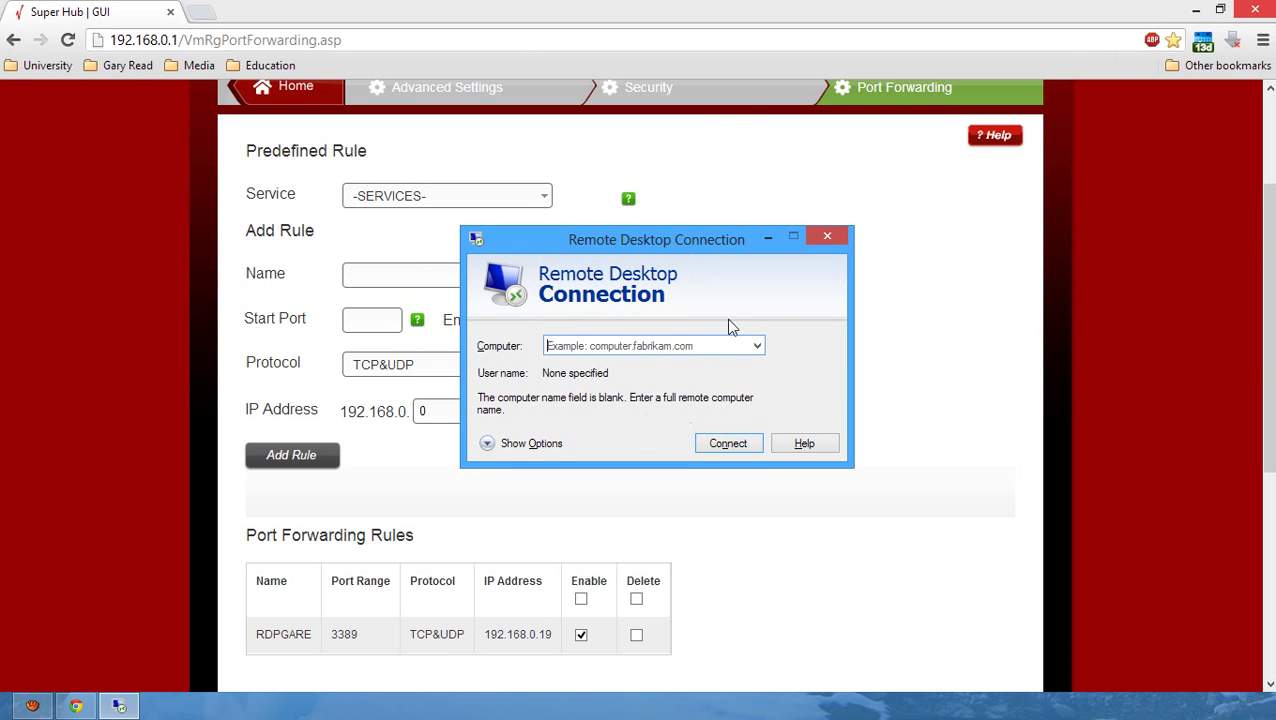
{"action": "left_click", "coordinate": [827, 237]}
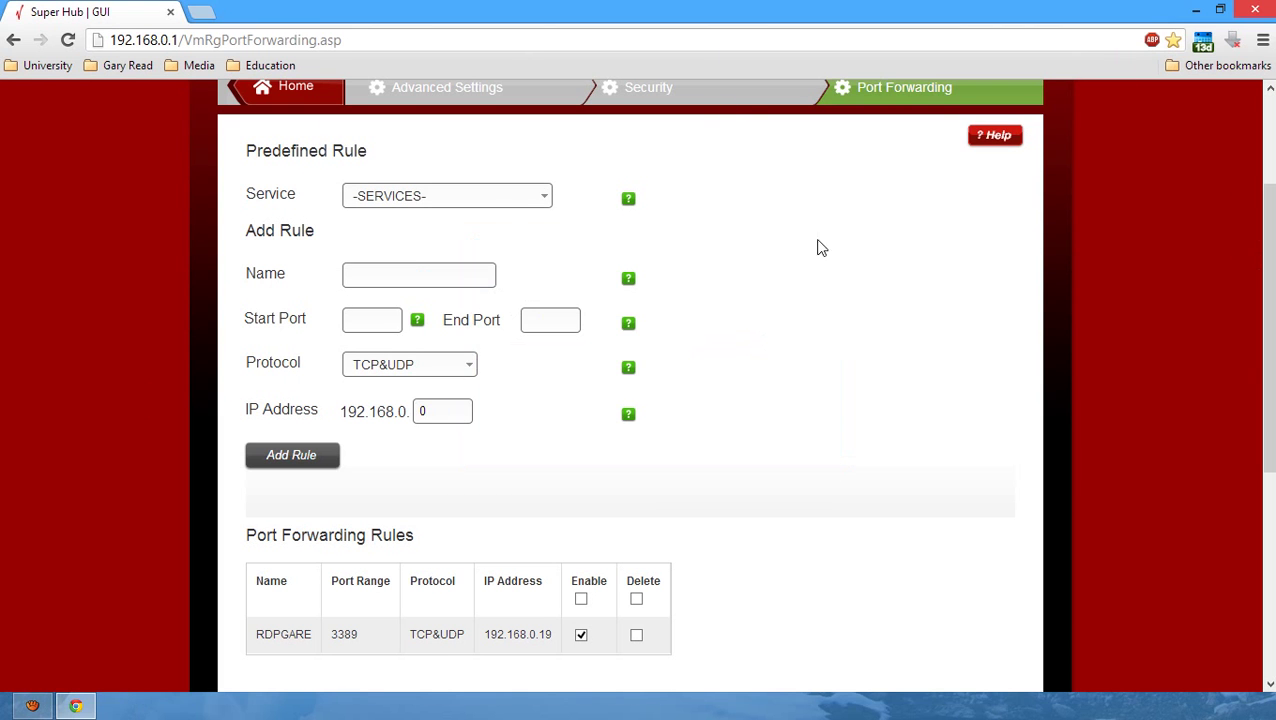
- Name the new port-forwarding rule RDP, without picking a predefined service
{"action": "left_click", "coordinate": [421, 276]}
{"action": "left_click", "coordinate": [533, 195]}
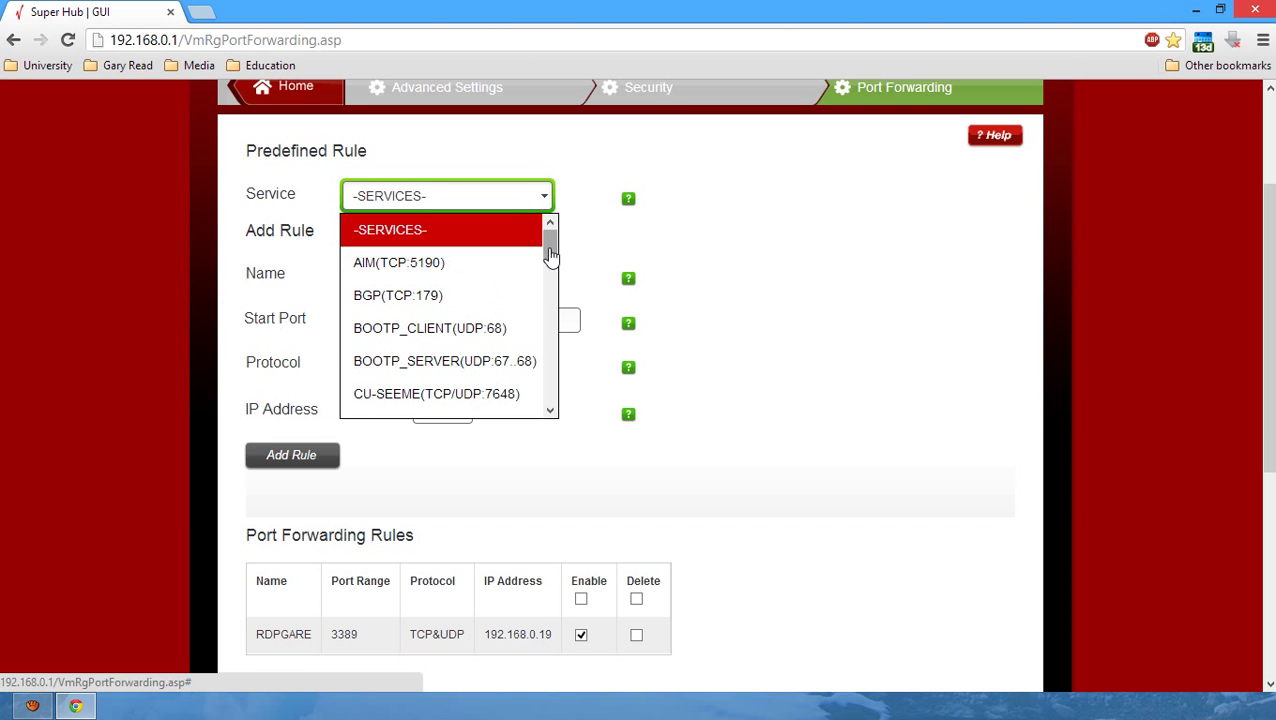
{"action": "left_click_drag", "start_coordinate": [549, 244], "coordinate": [549, 208]}
{"action": "left_click", "coordinate": [576, 216]}
{"action": "left_click", "coordinate": [450, 274]}
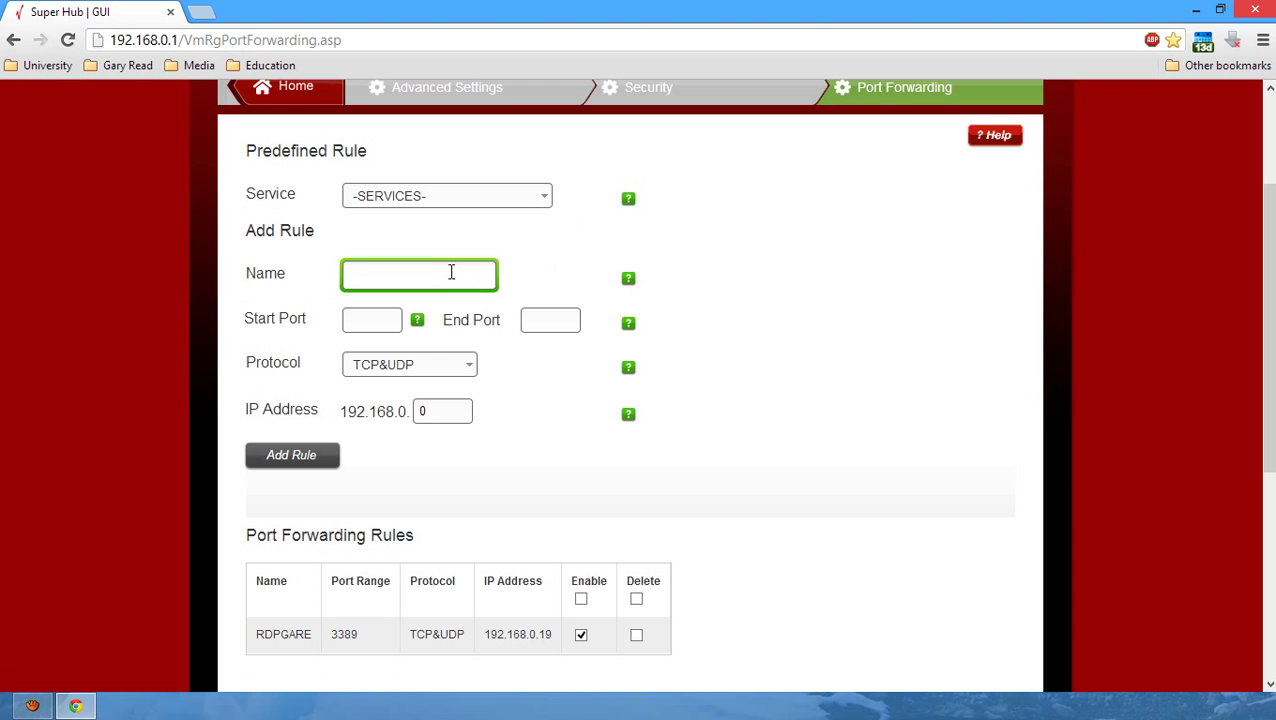
{"action": "type", "text": "RDP"}
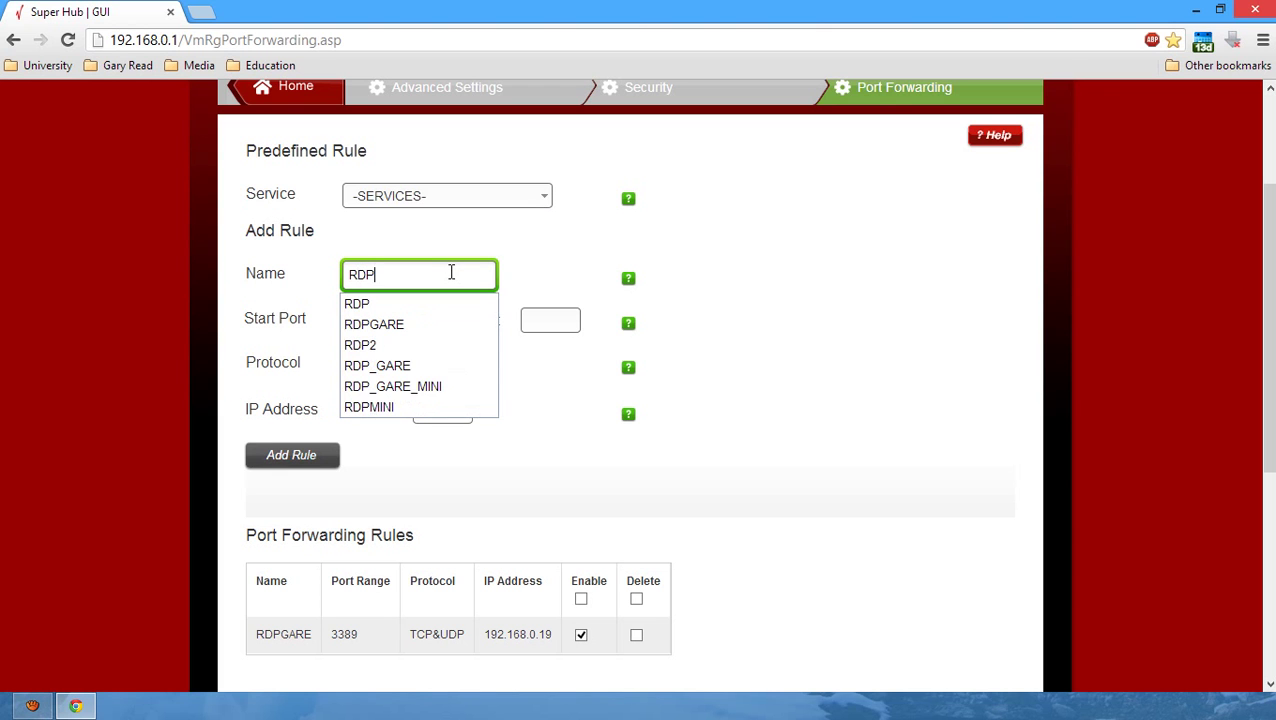
{"action": "left_click", "coordinate": [516, 282]}
- Set both the start and end port of the rule to 3389
{"action": "left_click", "coordinate": [373, 320]}
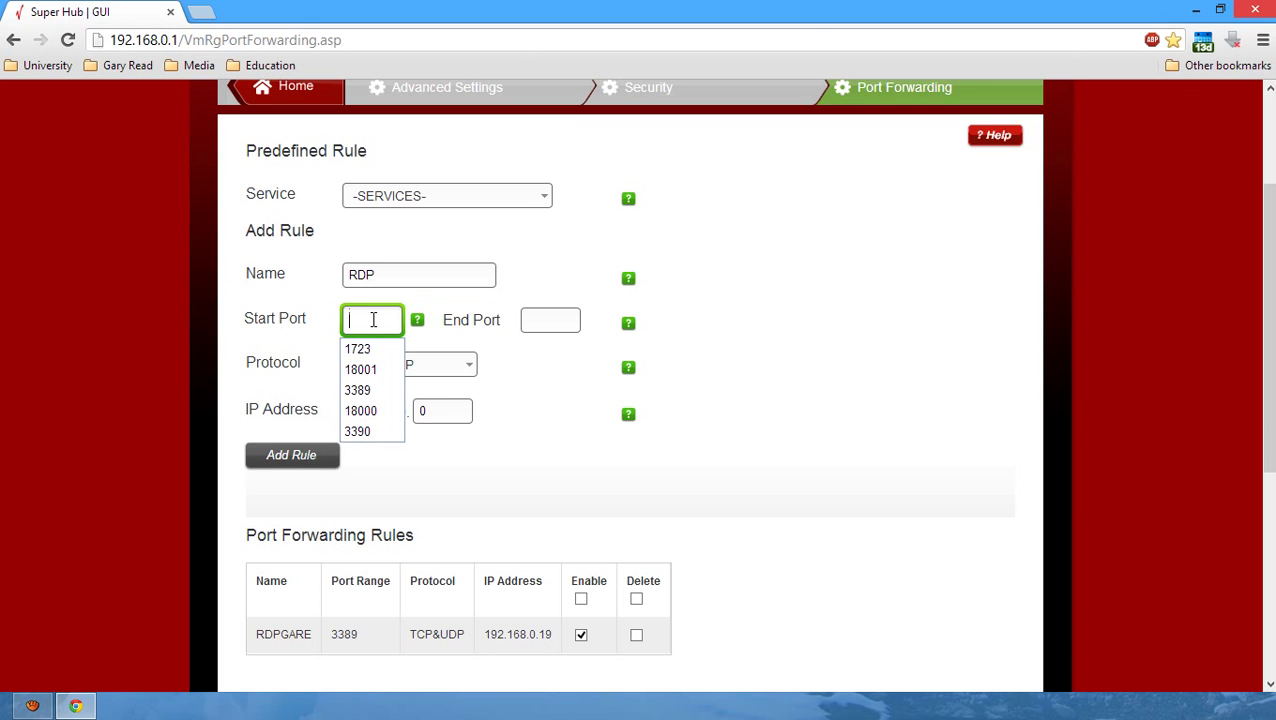
{"action": "type", "text": "3389"}
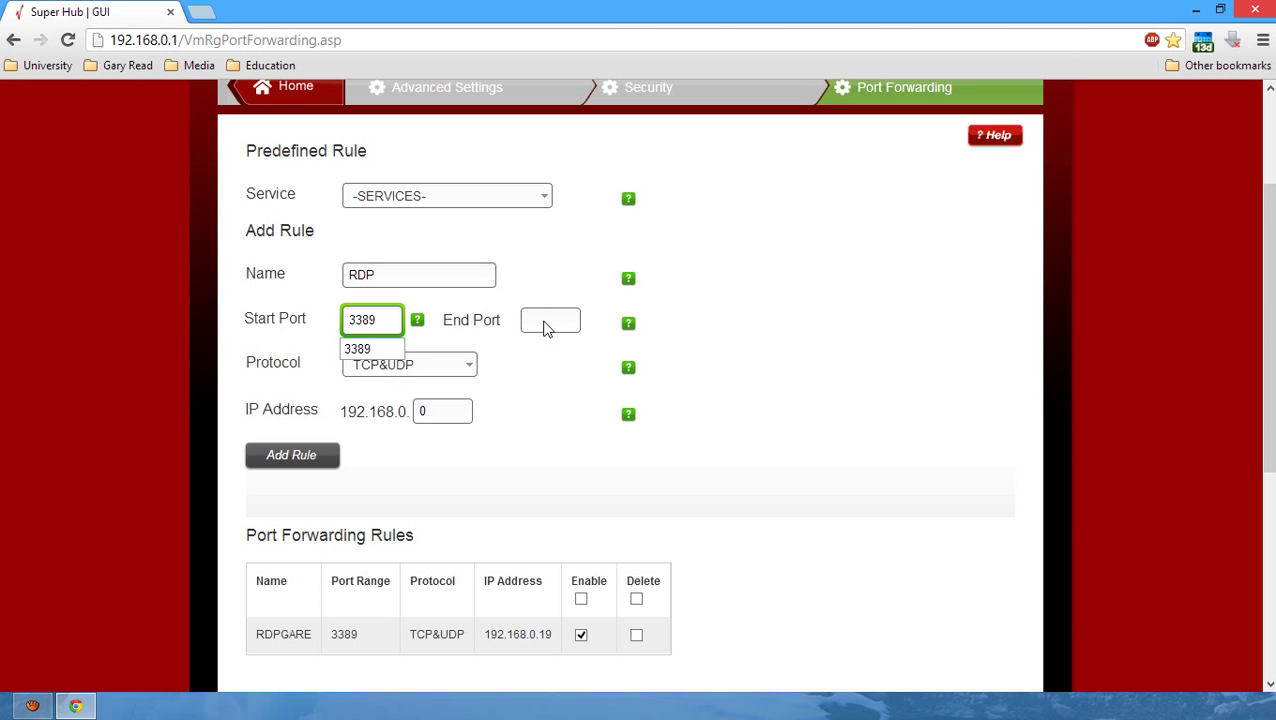
{"action": "left_click", "coordinate": [535, 360]}
{"action": "left_click", "coordinate": [538, 327]}
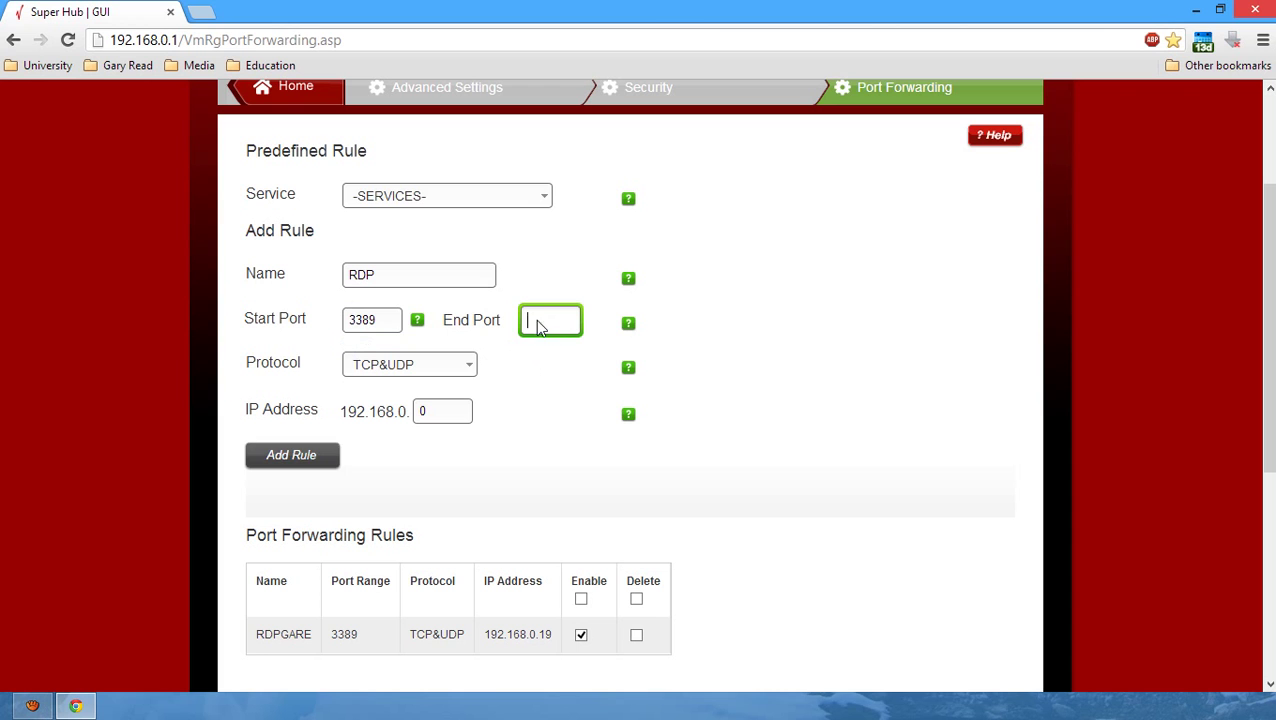
{"action": "type", "text": "3389"}
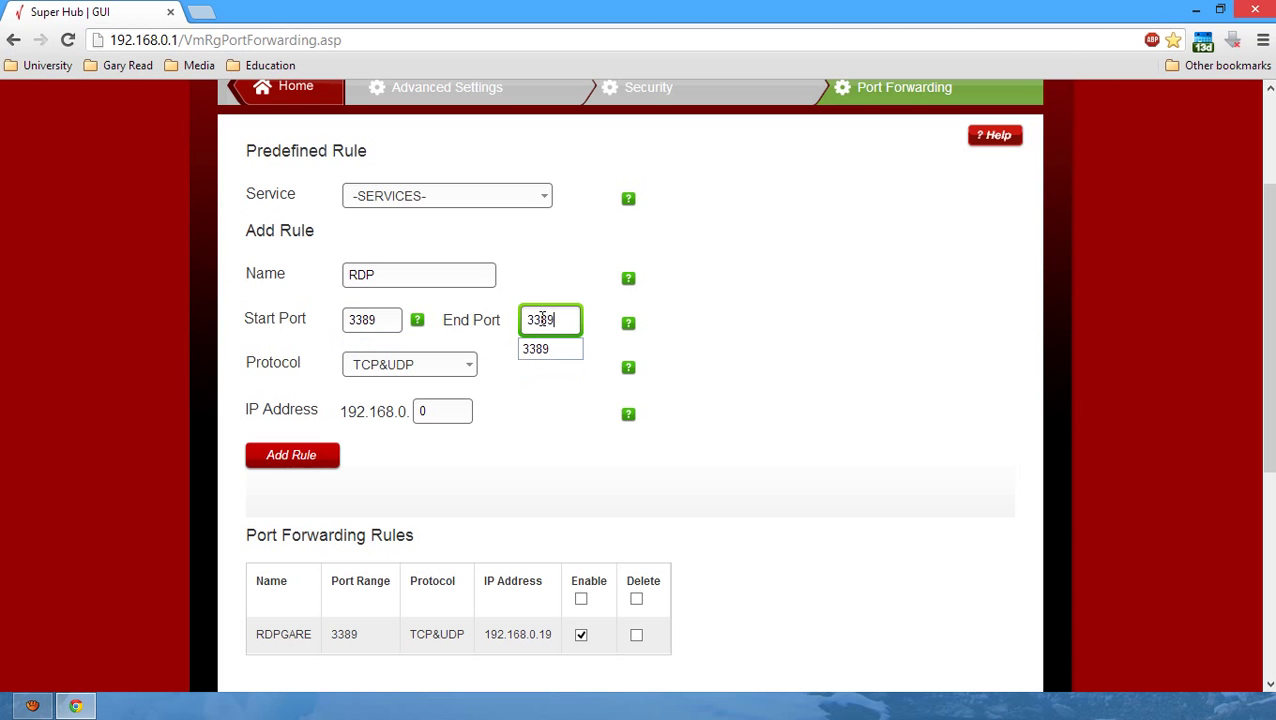
{"action": "left_click", "coordinate": [553, 345]}
- Keep TCP&UDP as the protocol and begin editing the IP address's last octet
{"action": "mouse_move", "coordinate": [585, 332]}
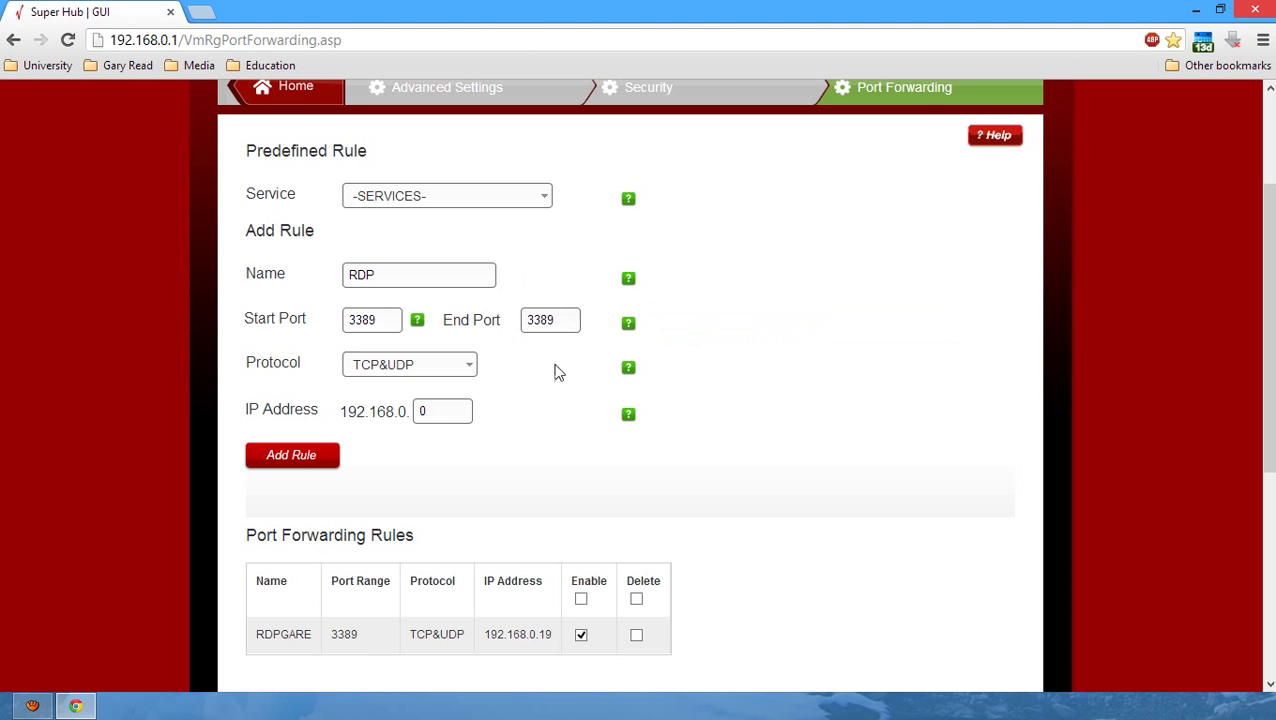
{"action": "left_click", "coordinate": [470, 366]}
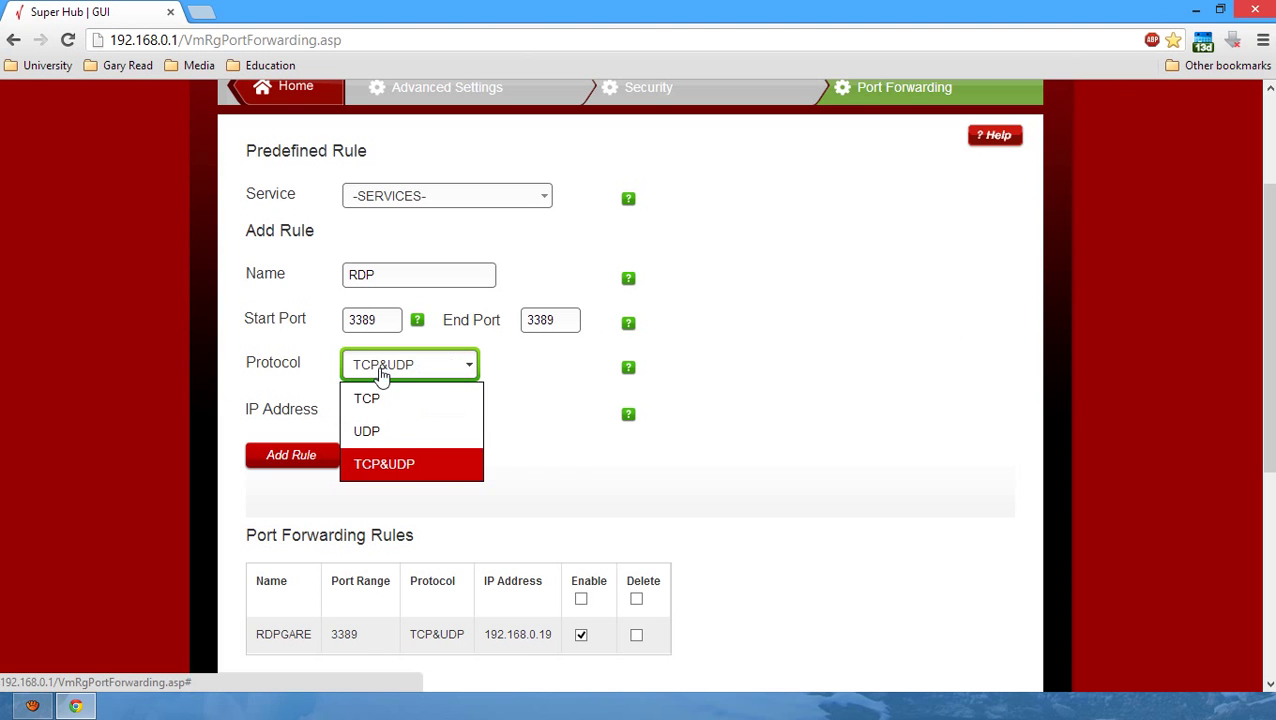
{"action": "left_click", "coordinate": [405, 466]}
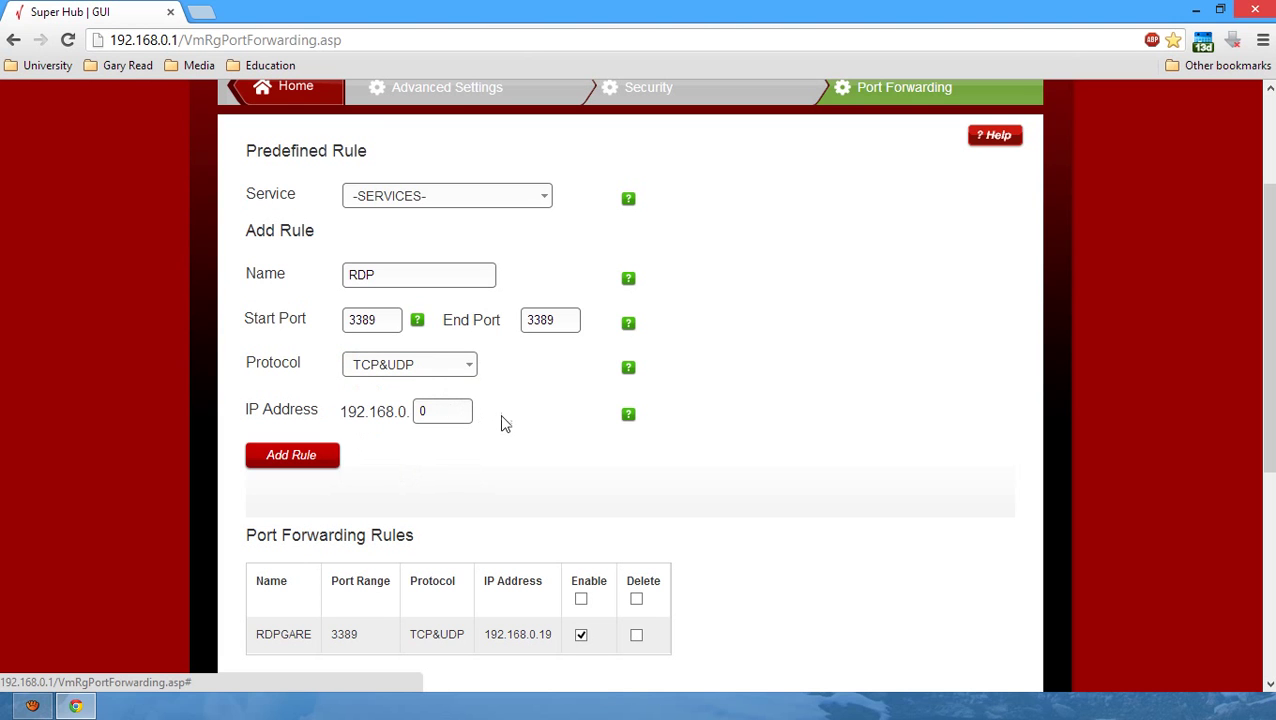
{"action": "left_click", "coordinate": [441, 413]}
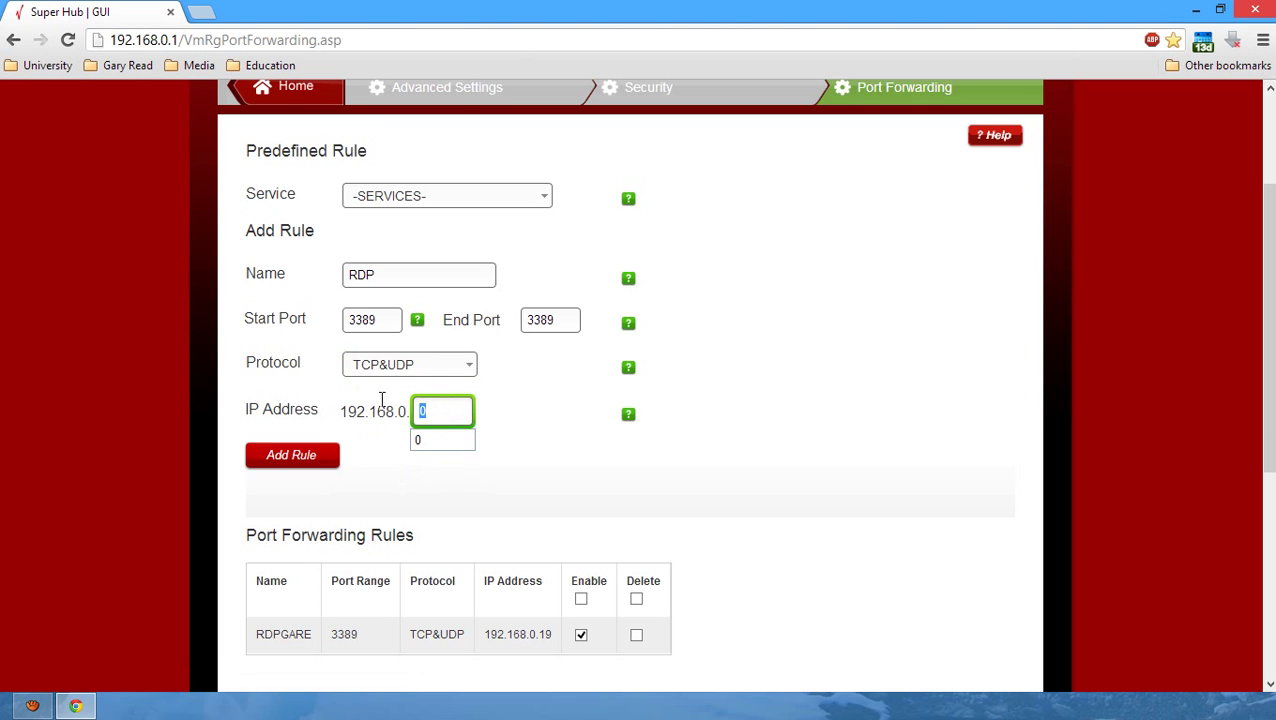
{"action": "key", "text": "Down"}
{"action": "left_click", "coordinate": [443, 409]}
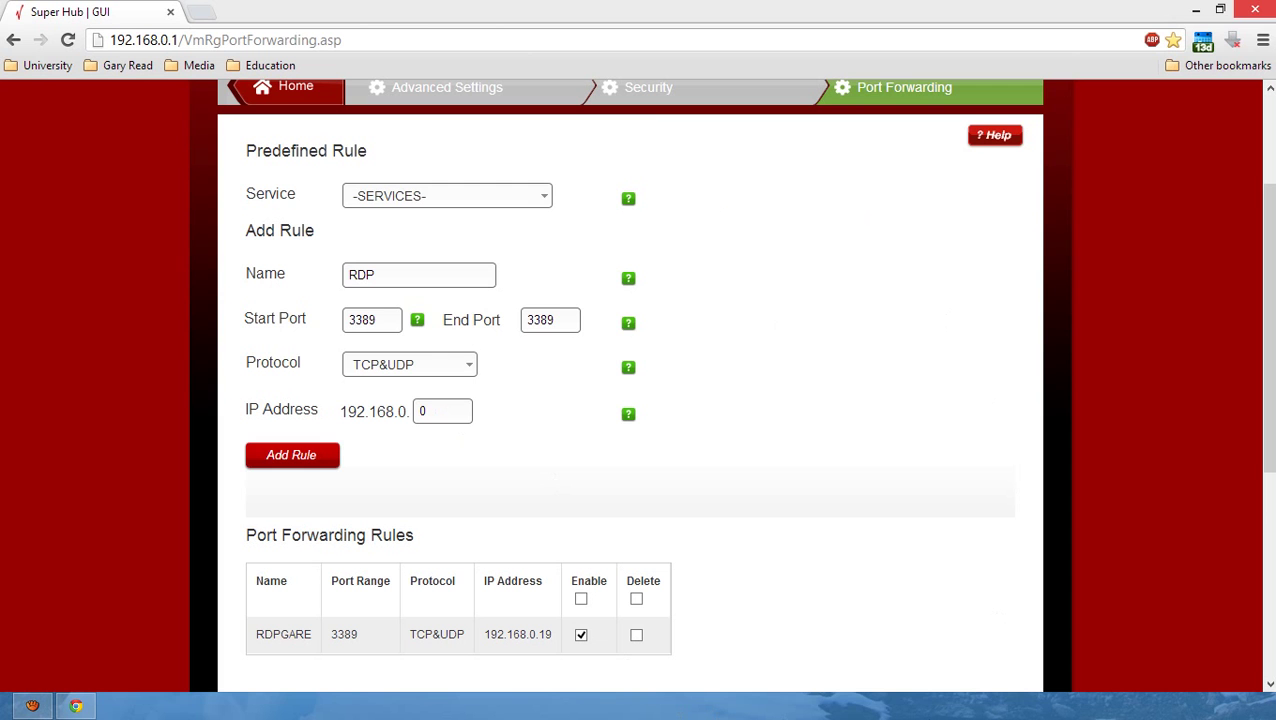
- Run ipconfig in Command Prompt and copy the IPv4 address 192.168.0.19
{"action": "key", "text": "super+r"}
{"action": "left_click_drag", "start_coordinate": [997, 427], "coordinate": [650, 263]}
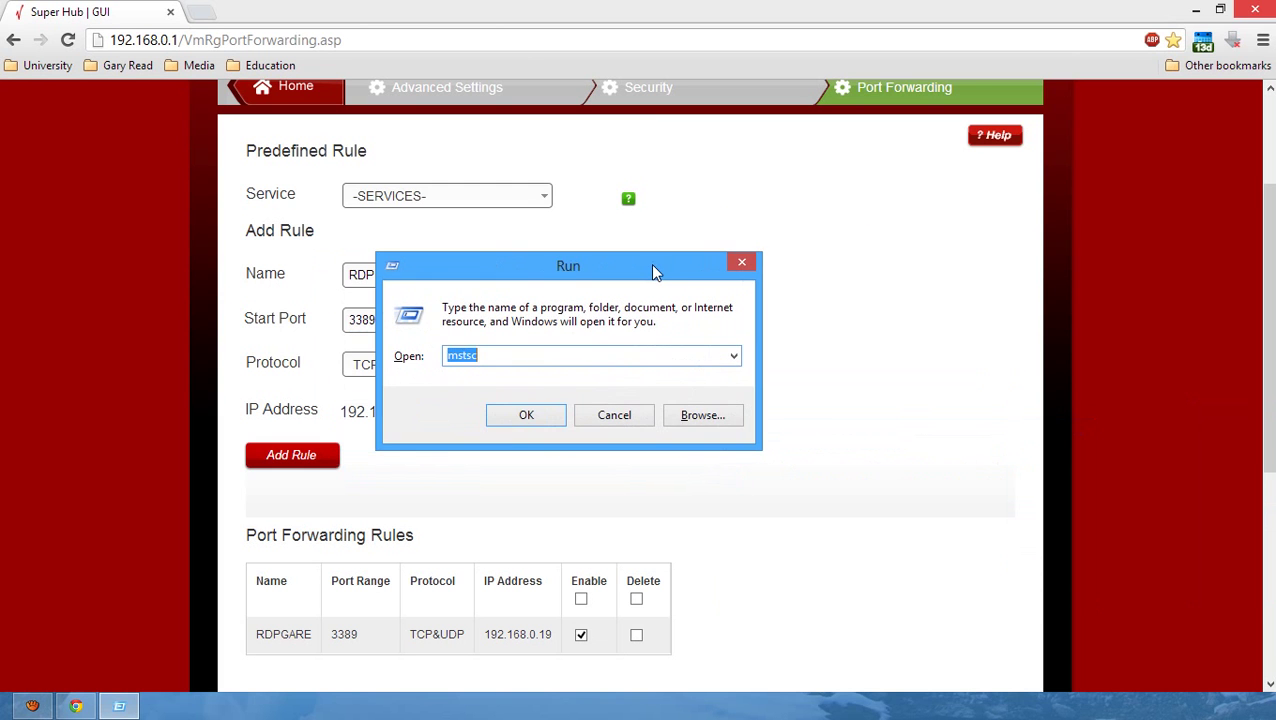
{"action": "key", "text": "Return"}
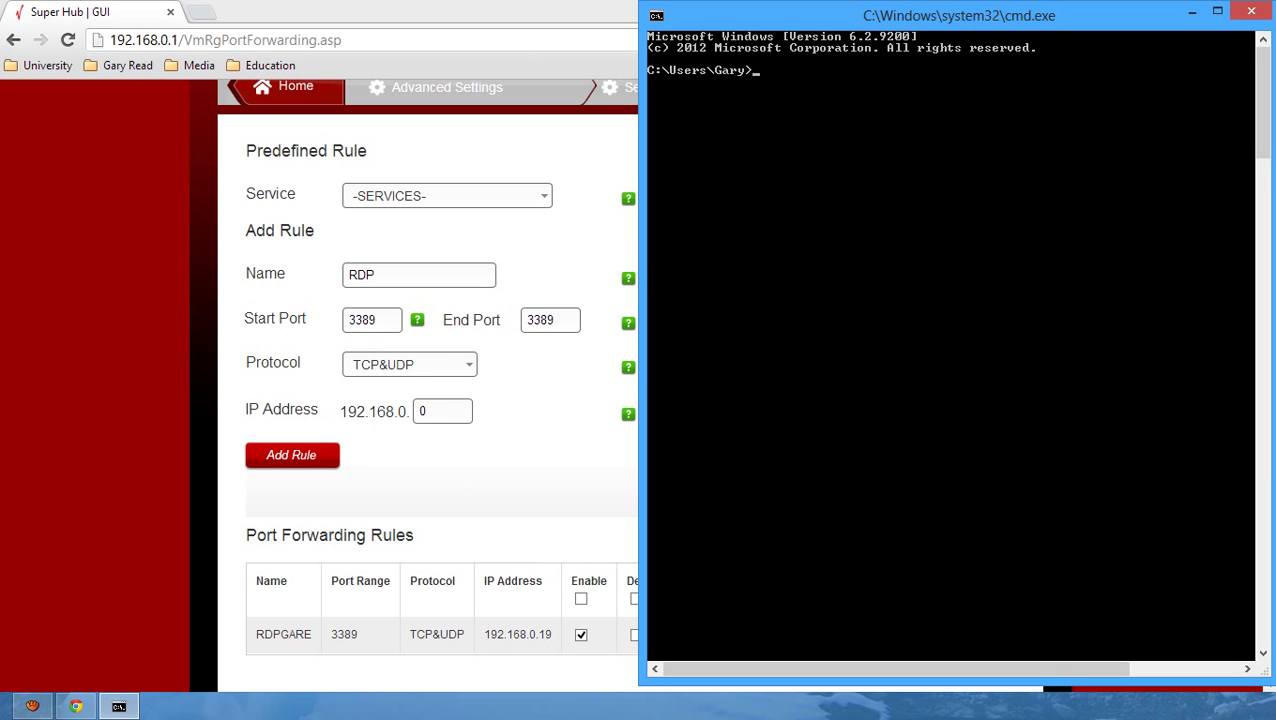
{"action": "type", "text": "ipconfig"}
{"action": "key", "text": "Return"}
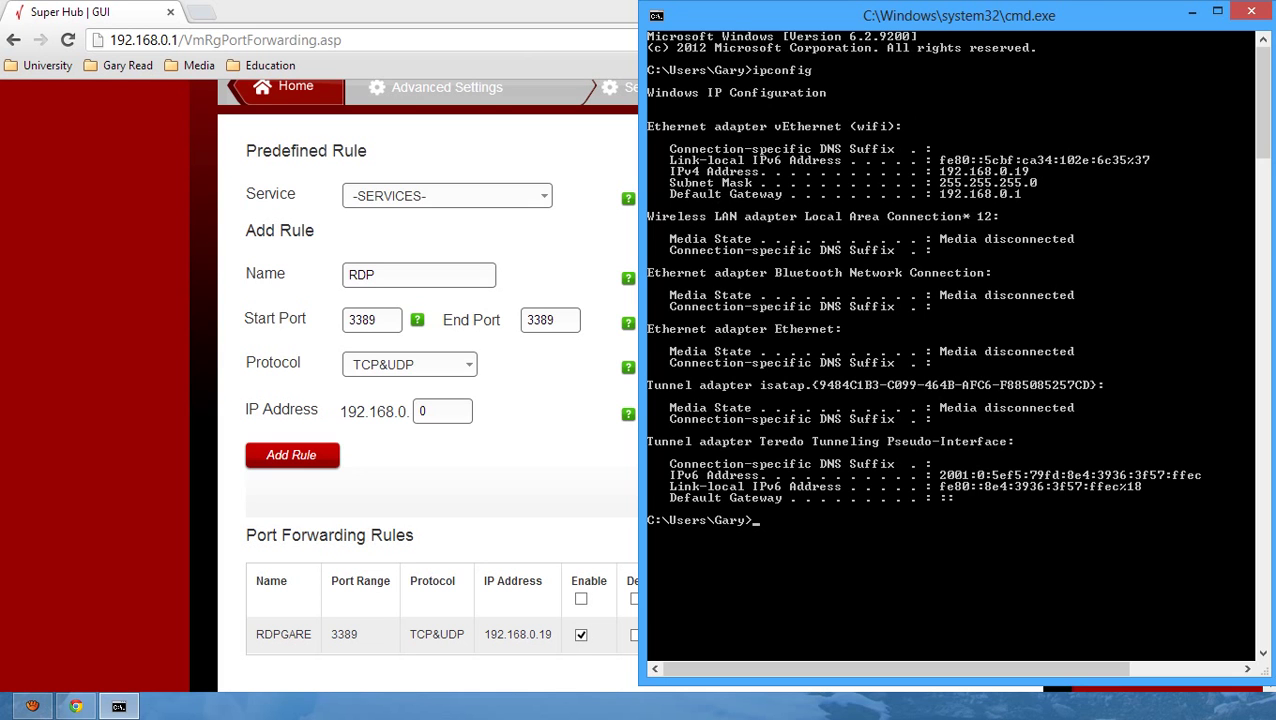
{"action": "left_click_drag", "start_coordinate": [669, 171], "coordinate": [1029, 171]}
{"action": "left_click", "coordinate": [987, 171]}
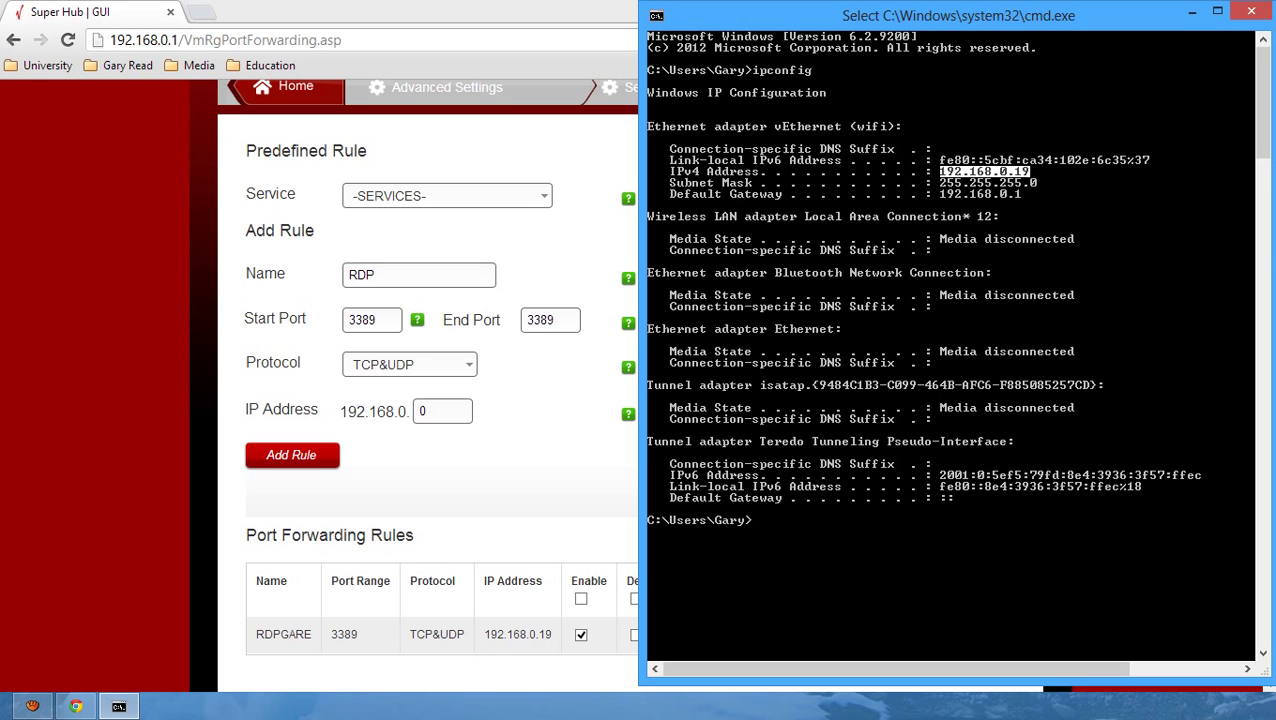
{"action": "key", "text": "Return"}
- Close Command Prompt and clear the last octet of the rule's IP address
{"action": "key", "text": "alt+F4"}
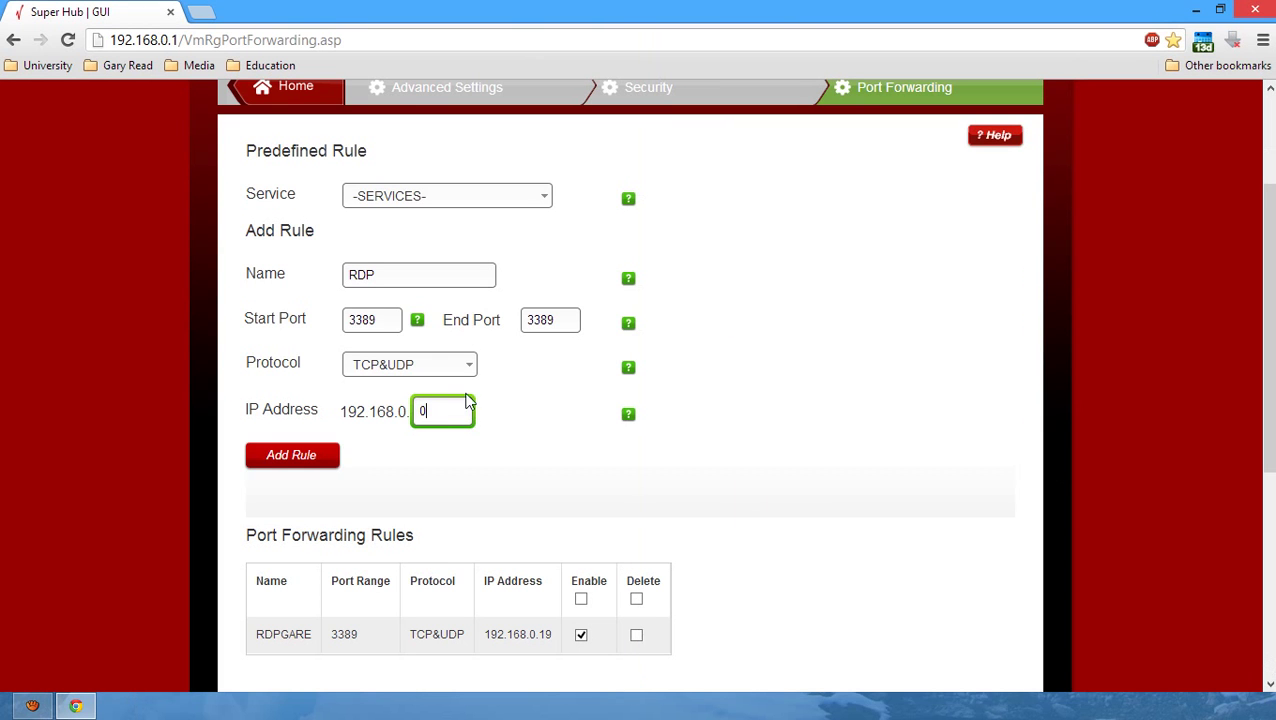
{"action": "left_click", "coordinate": [443, 410]}
{"action": "double_click", "coordinate": [437, 410]}
{"action": "type", "text": "192"}
{"action": "double_click", "coordinate": [420, 415]}
{"action": "key", "text": "BackSpace"}
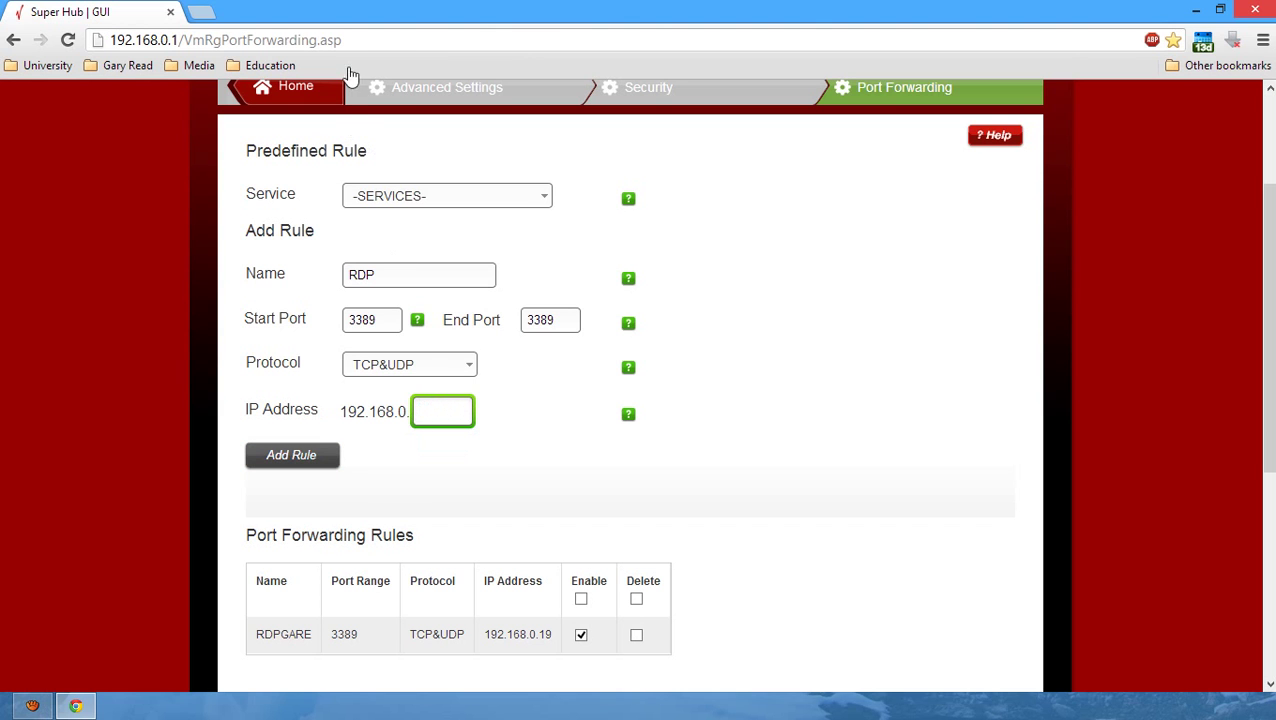
{"action": "left_click", "coordinate": [370, 42]}
{"action": "type", "text": "192.168.0.19"}
- Enter 19 as the last octet, add the RDP rule, and dismiss the duplicate-rule warning
{"action": "left_click", "coordinate": [441, 414]}
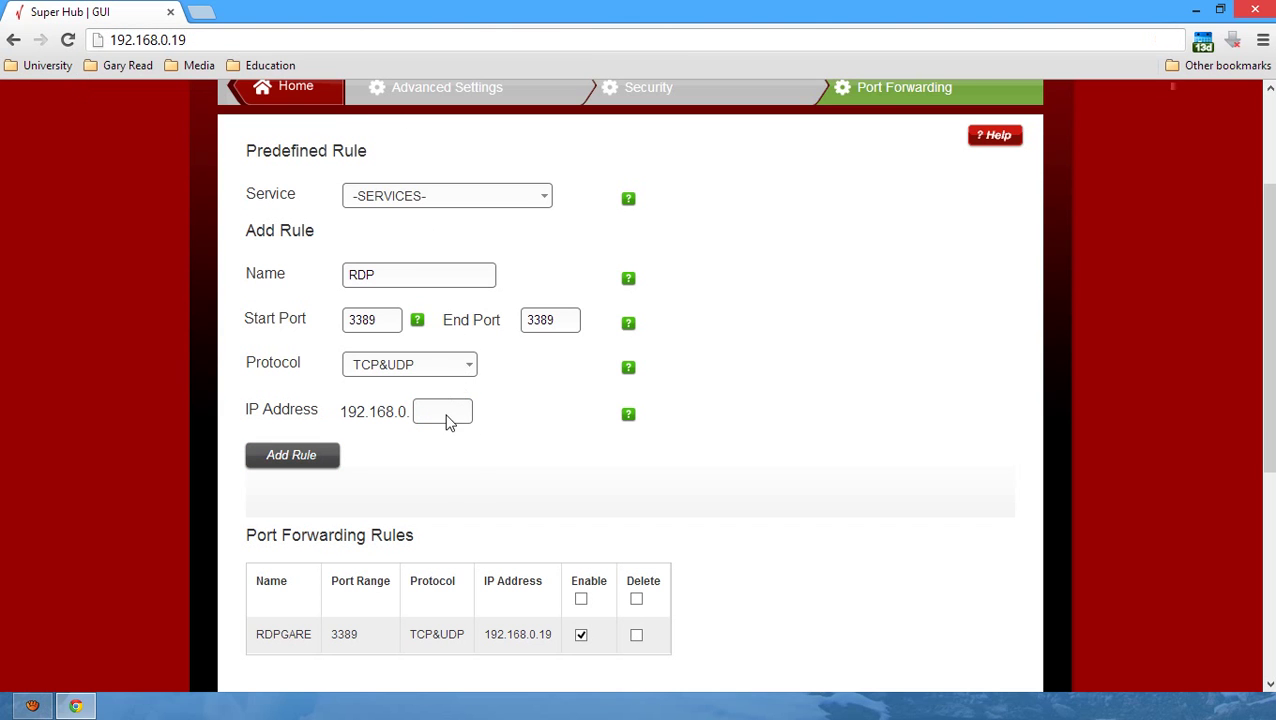
{"action": "type", "text": "19"}
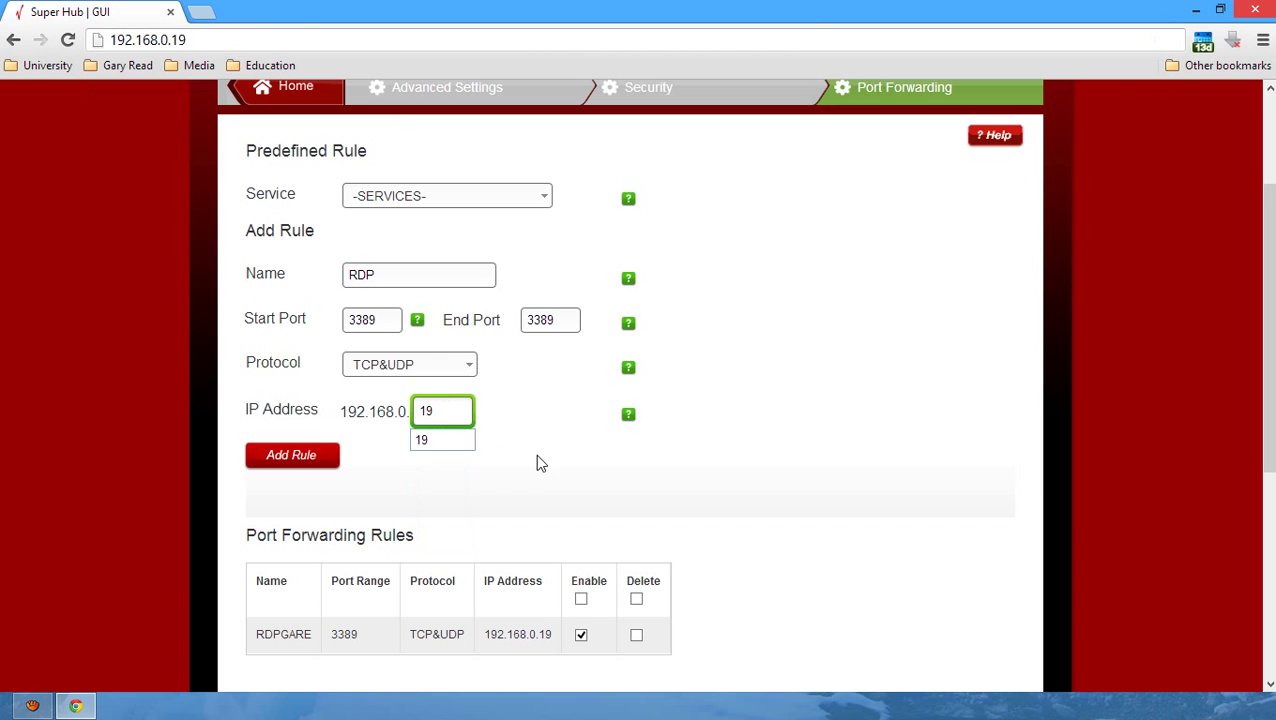
{"action": "left_click", "coordinate": [535, 454]}
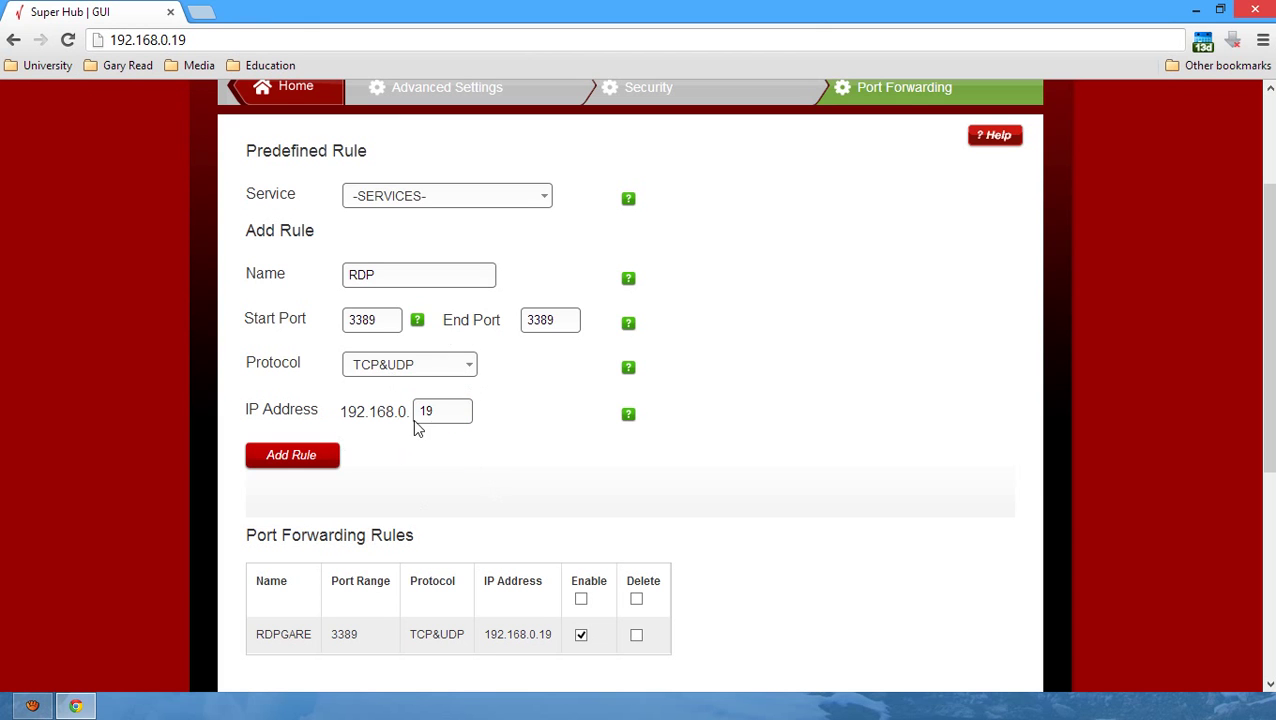
{"action": "left_click", "coordinate": [290, 458]}
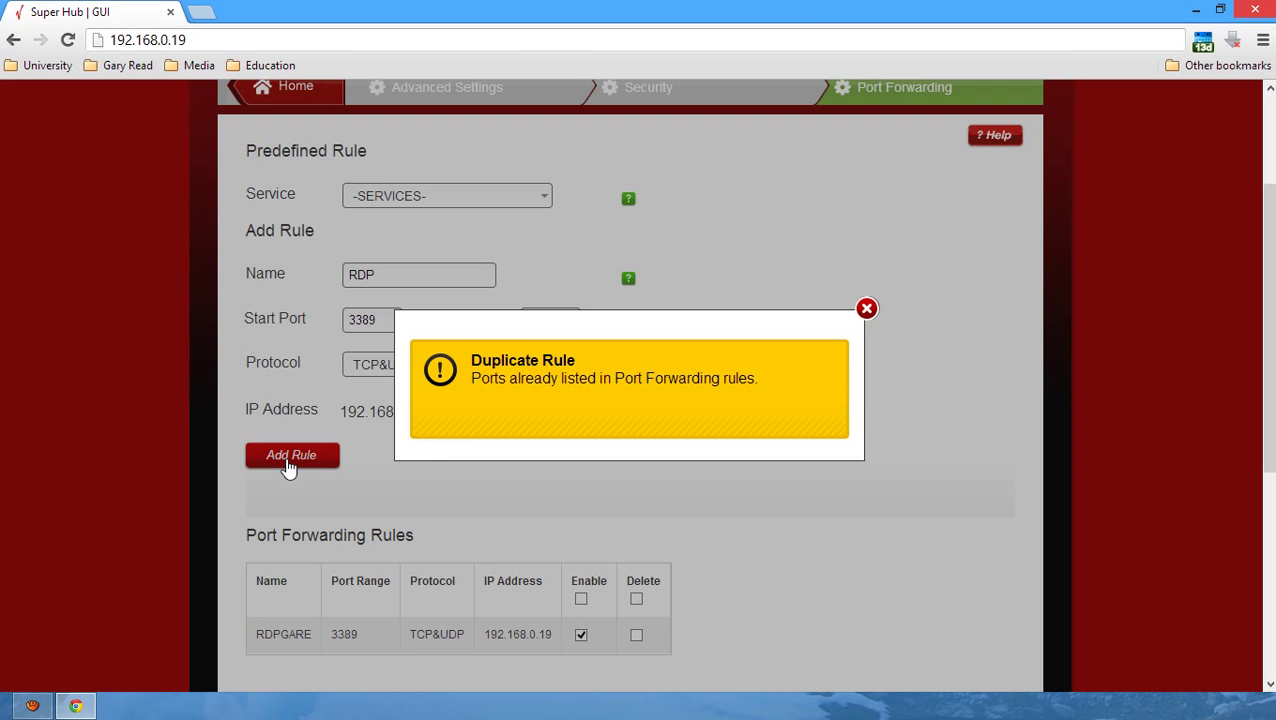
{"action": "left_click", "coordinate": [866, 309]}
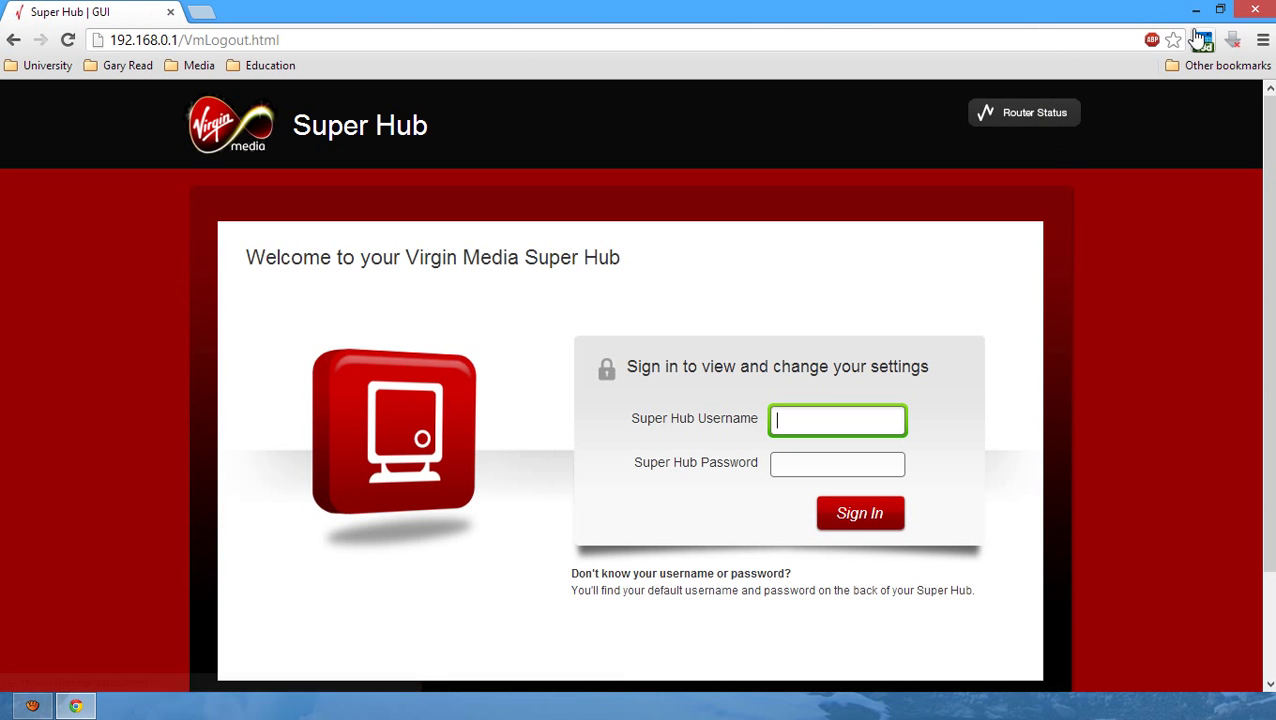
- Close Chrome and search Windows settings for 'remote' to open Allow remote access to your computer
{"action": "left_click", "coordinate": [1257, 12]}
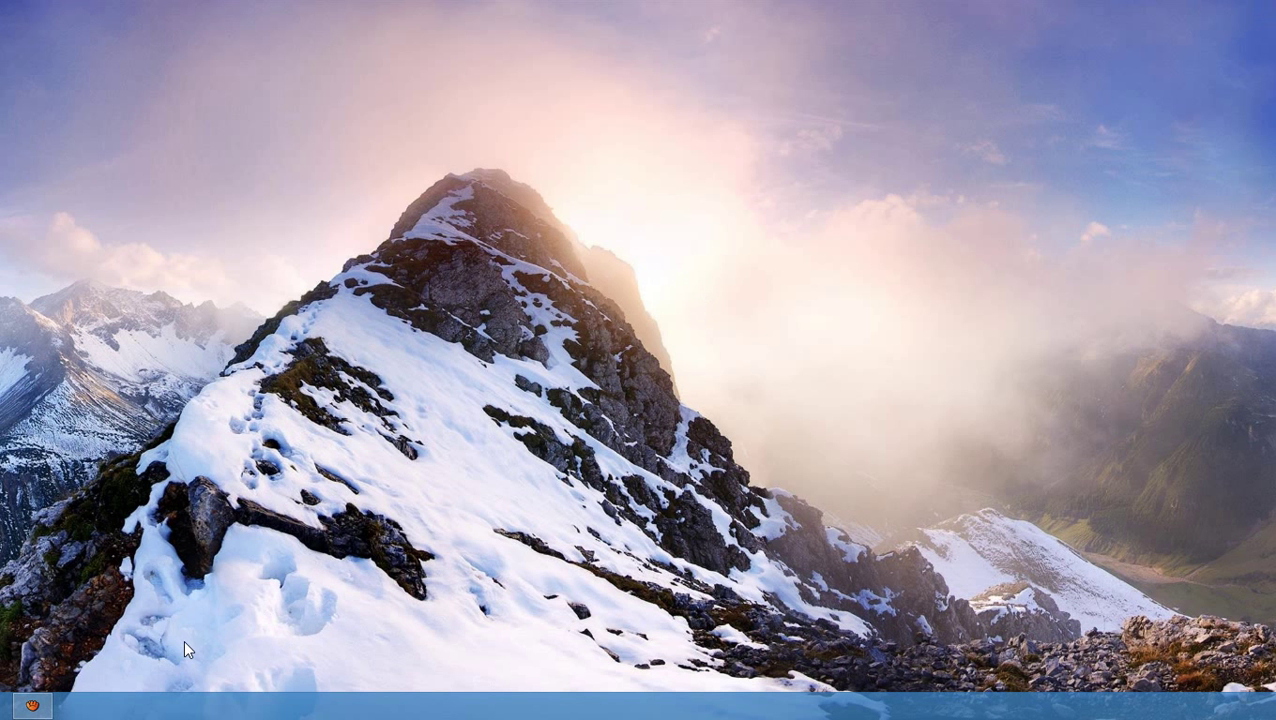
{"action": "key", "text": "super+f"}
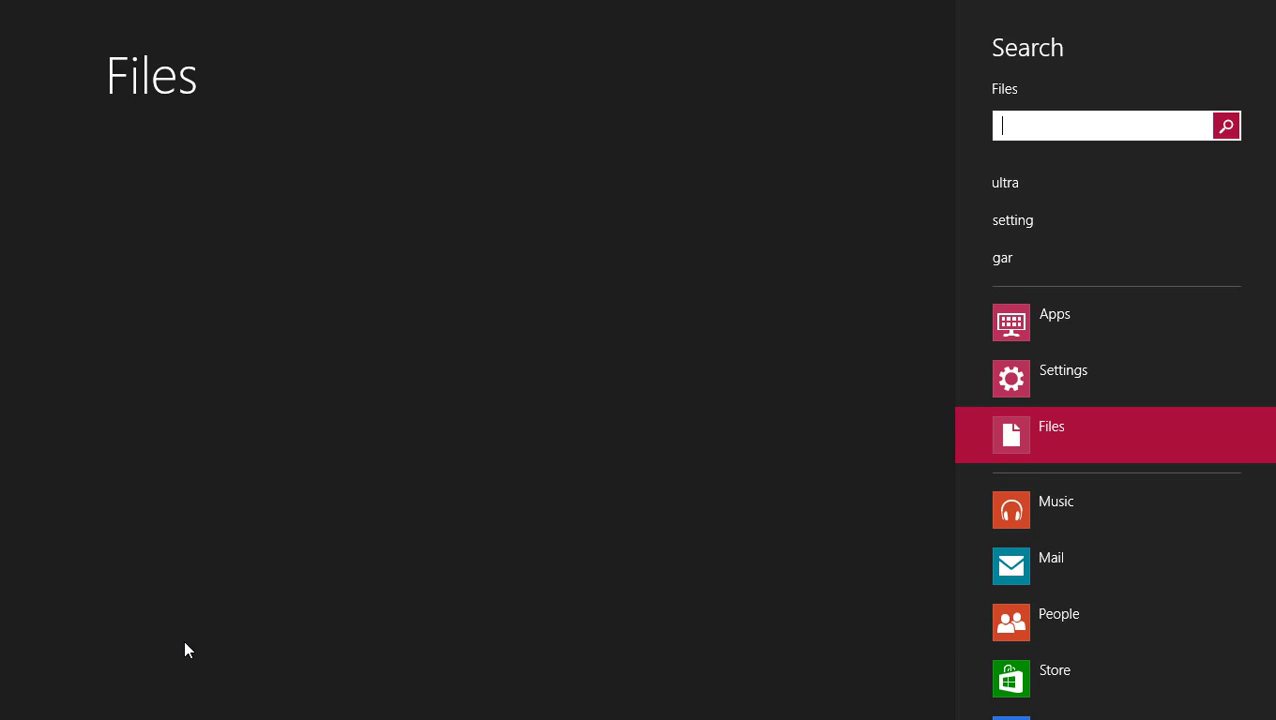
{"action": "key", "text": "Escape"}
{"action": "key", "text": "super+f"}
{"action": "type", "text": "allow"}
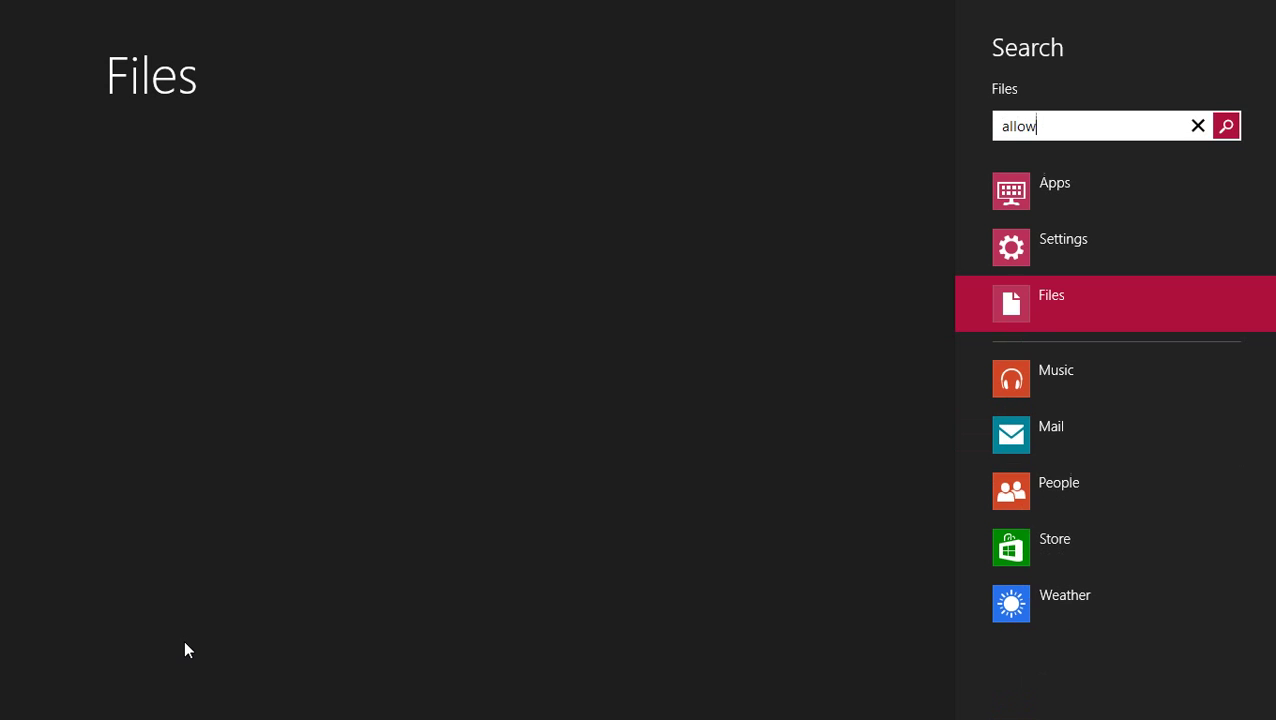
{"action": "key", "text": "BackSpace"}
{"action": "key", "text": "BackSpace"}
{"action": "key", "text": "BackSpace"}
{"action": "key", "text": "BackSpace"}
{"action": "key", "text": "BackSpace"}
{"action": "type", "text": "remote"}
{"action": "left_click", "coordinate": [1041, 257]}
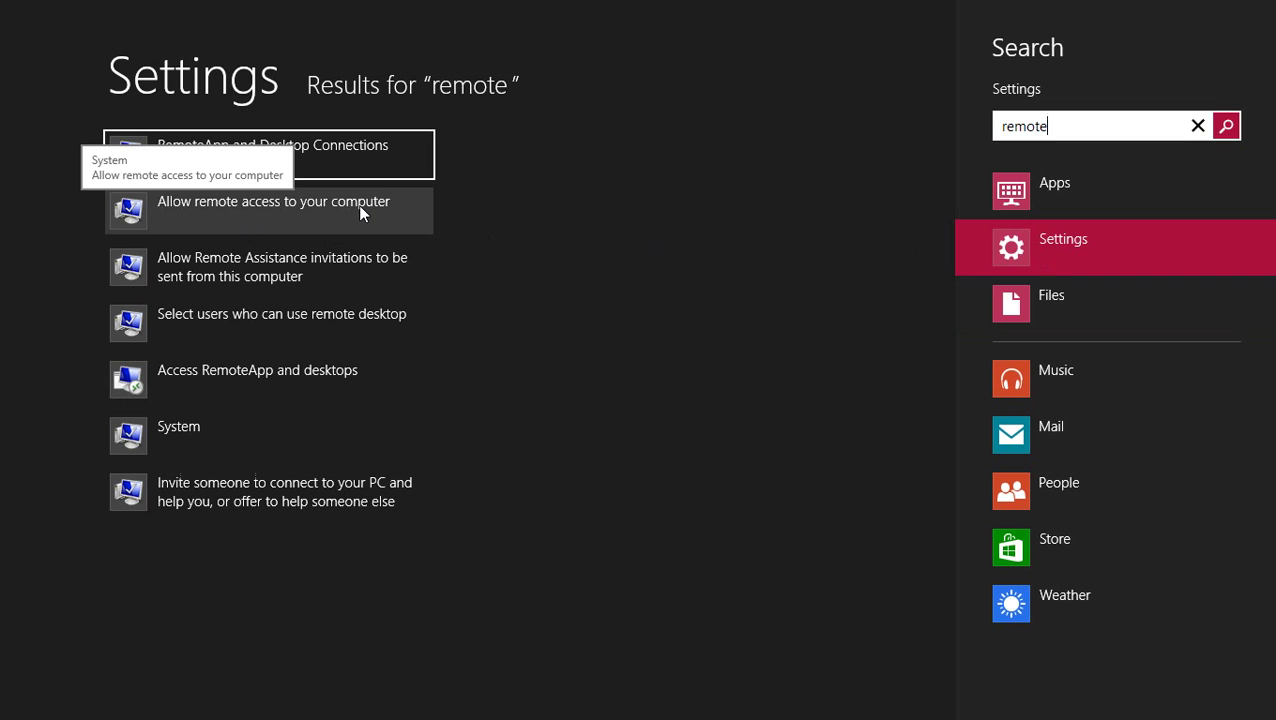
{"action": "left_click", "coordinate": [277, 218]}
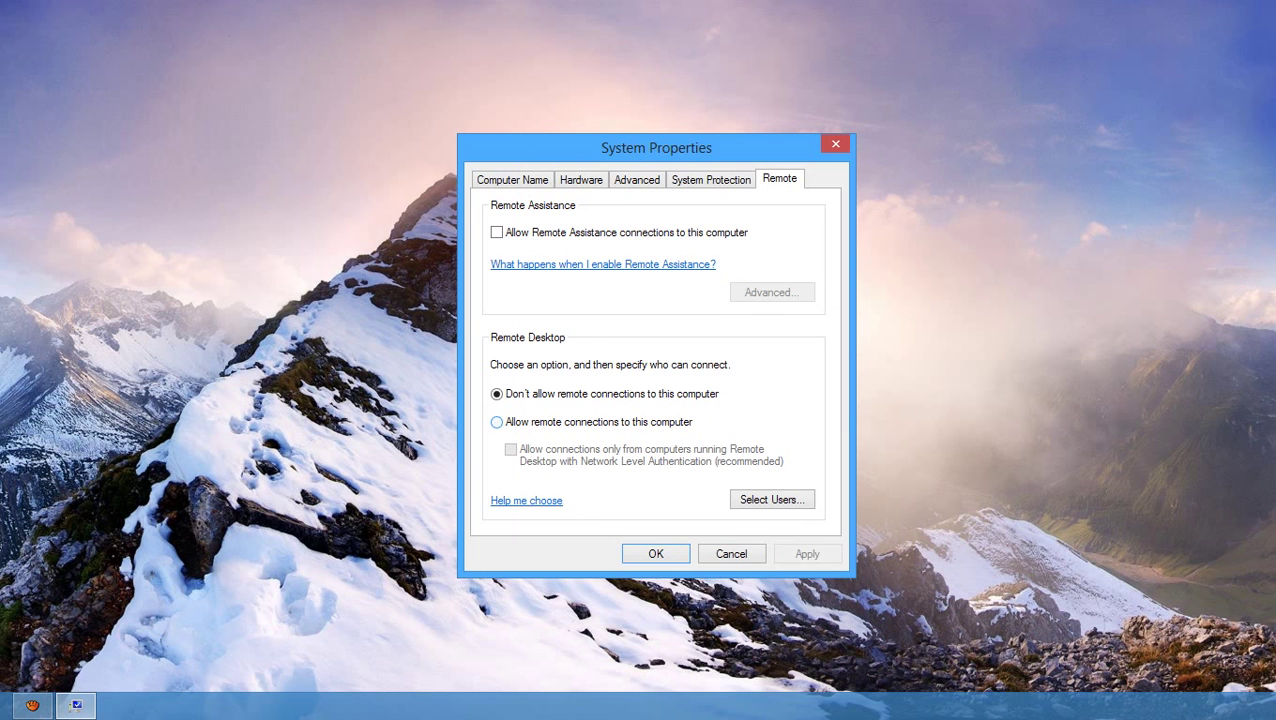
- Select Allow remote connections to this computer, accept the sleep warning, apply, and close
{"action": "left_click", "coordinate": [497, 421]}
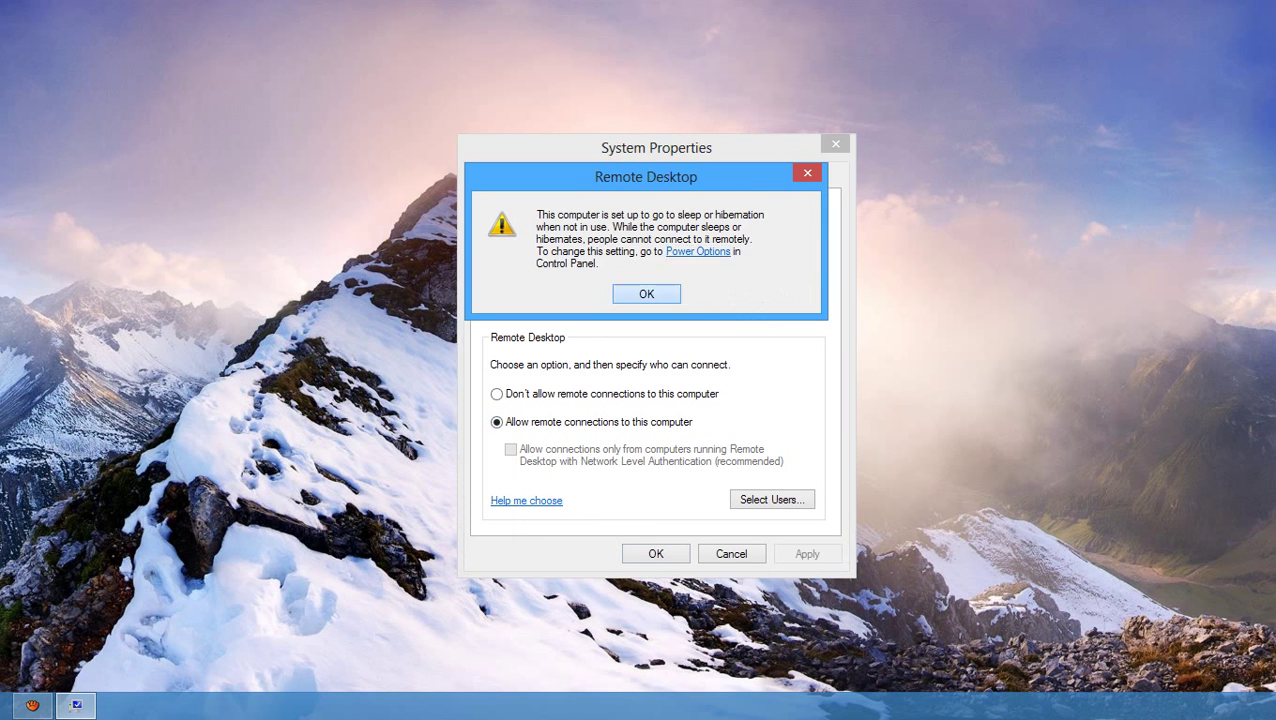
{"action": "key", "text": "Return"}
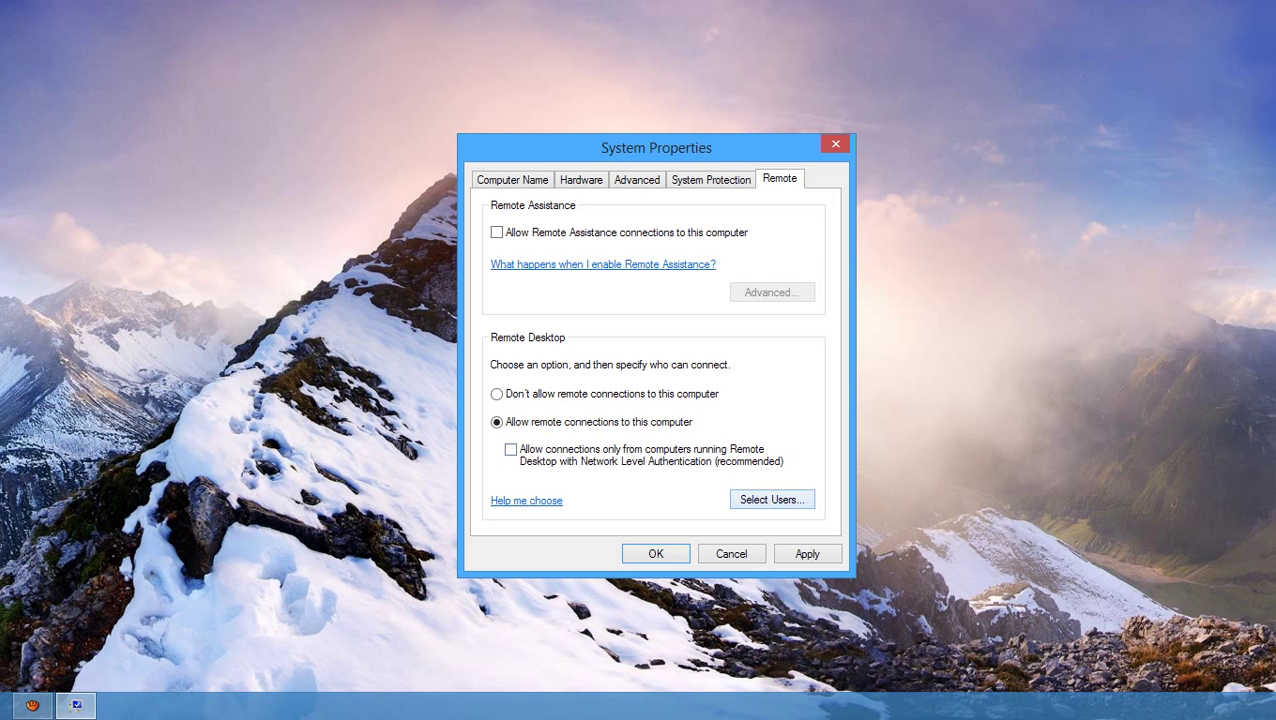
{"action": "key", "text": "alt+a"}
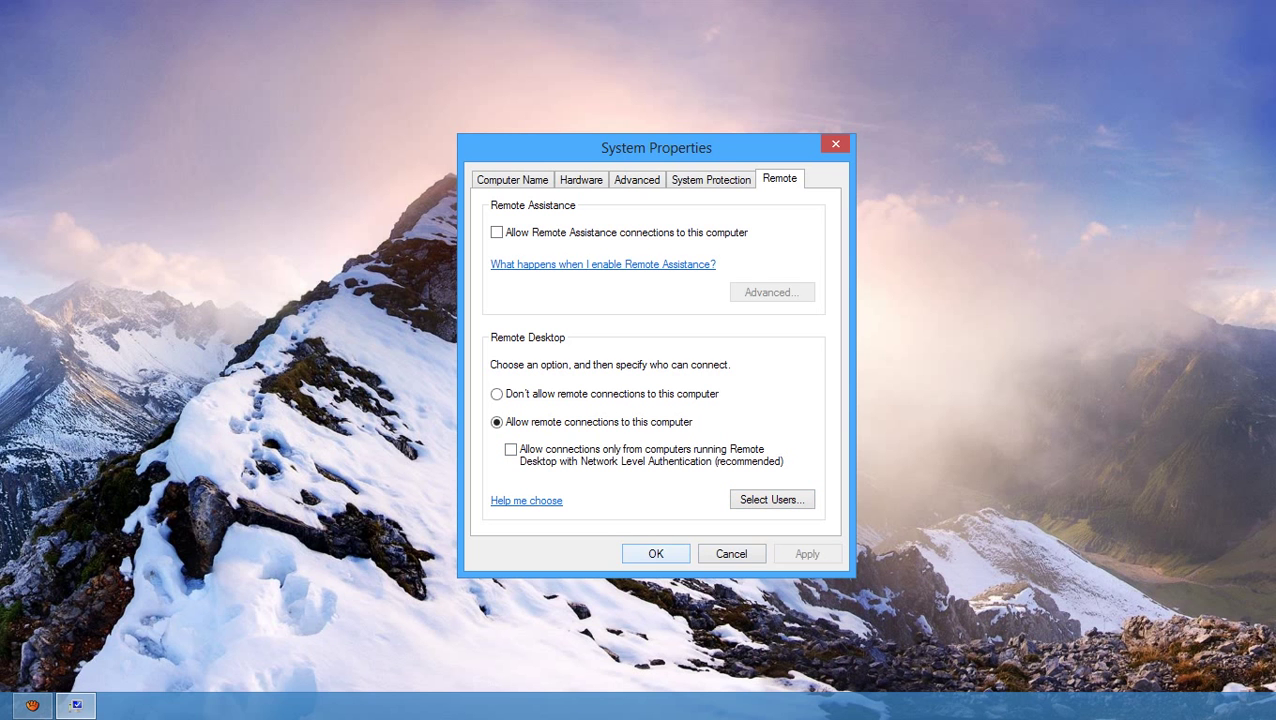
{"action": "key", "text": "Return"}
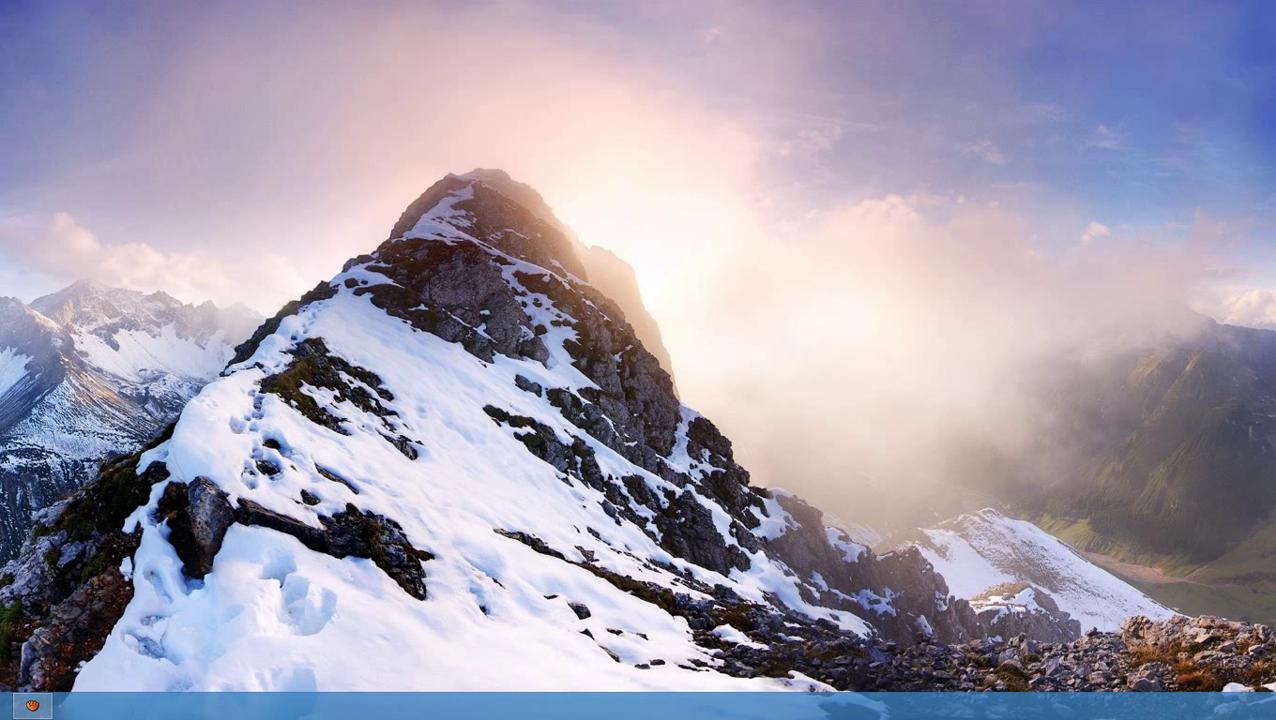
- Launch mstsc and enter 81.252.64.1 as the computer to connect to
{"action": "left_click_drag", "start_coordinate": [1233, 97], "coordinate": [646, 235]}
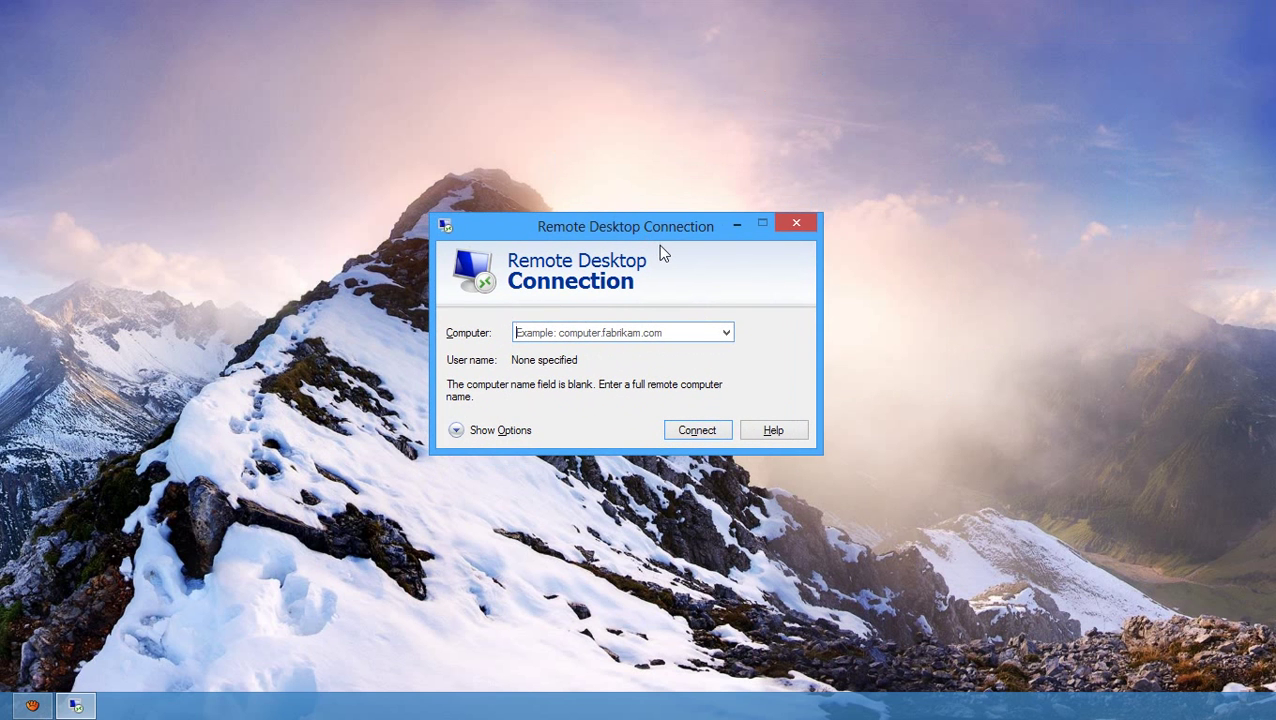
{"action": "key", "text": "super+r"}
{"action": "left_click_drag", "start_coordinate": [881, 355], "coordinate": [636, 276]}
{"action": "type", "text": "mstsc"}
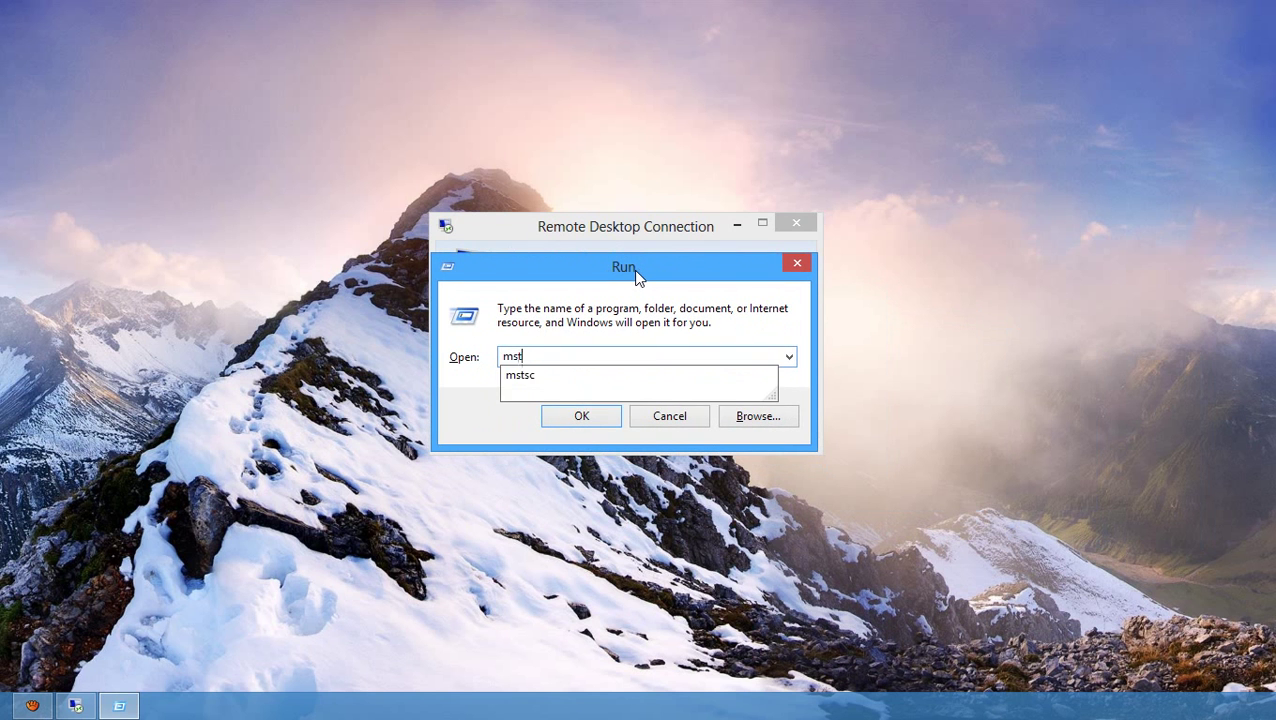
{"action": "left_click", "coordinate": [592, 415]}
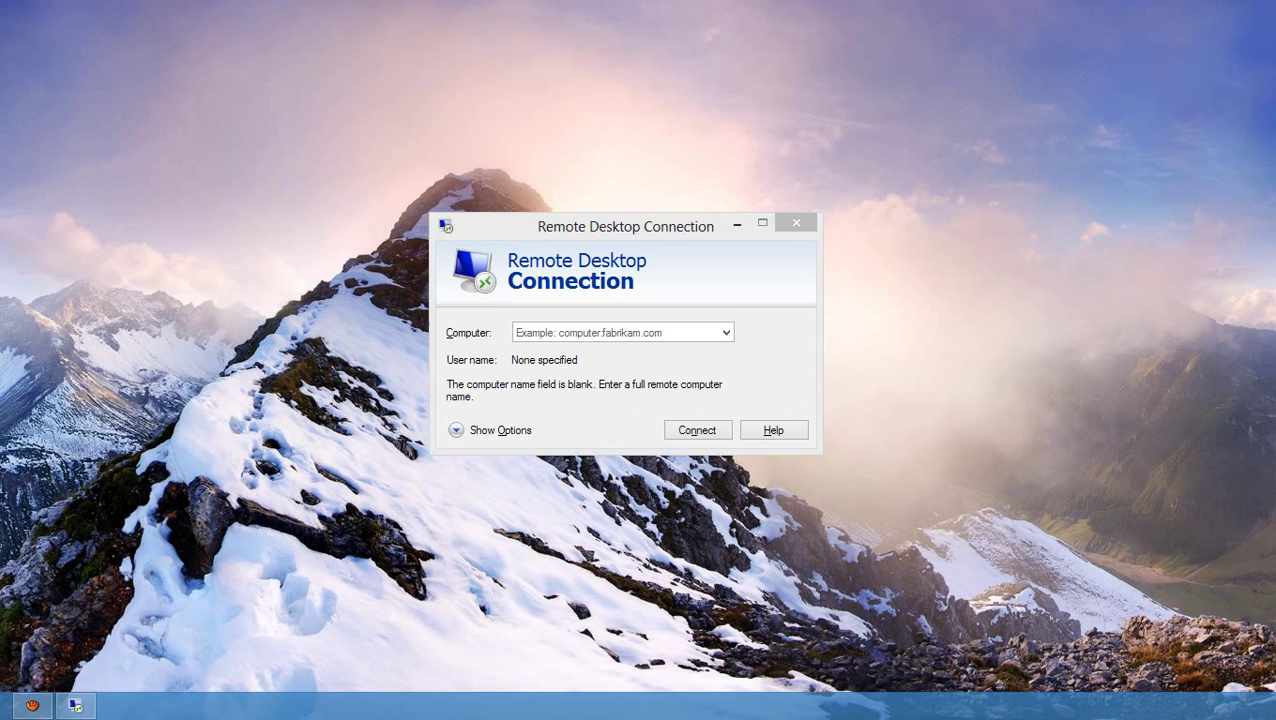
{"action": "left_click", "coordinate": [626, 330]}
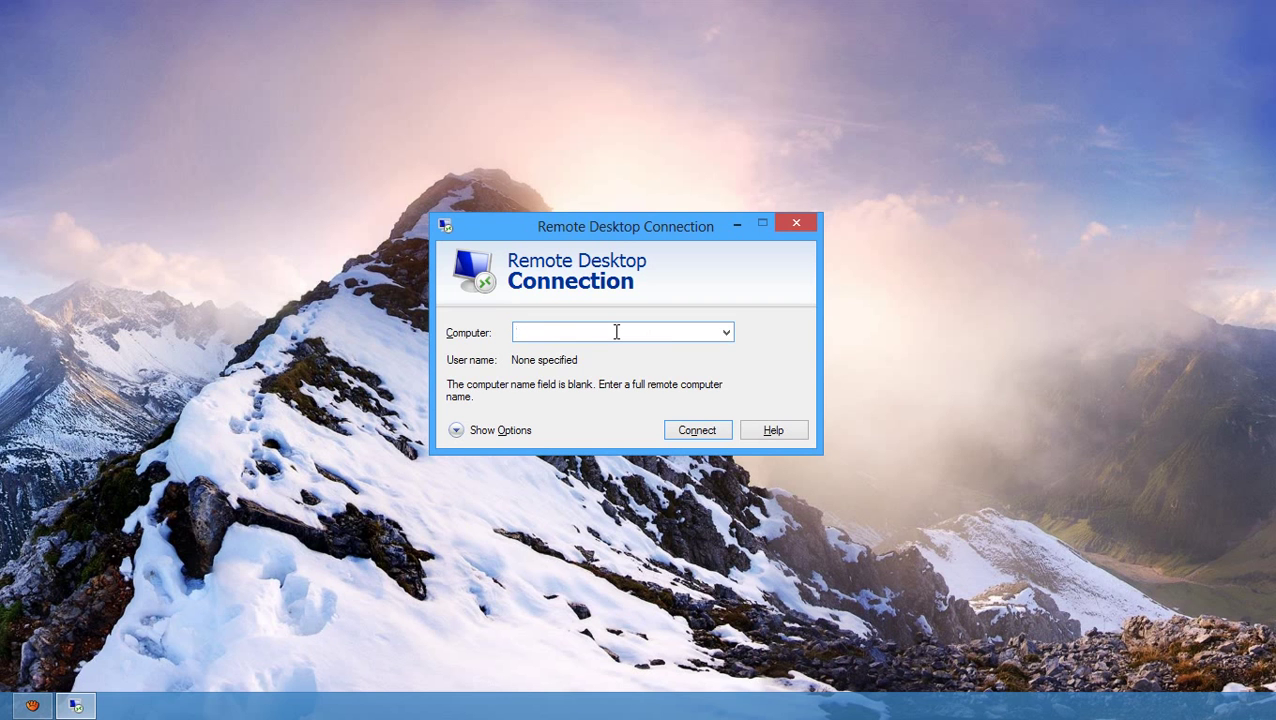
{"action": "type", "text": "81"}
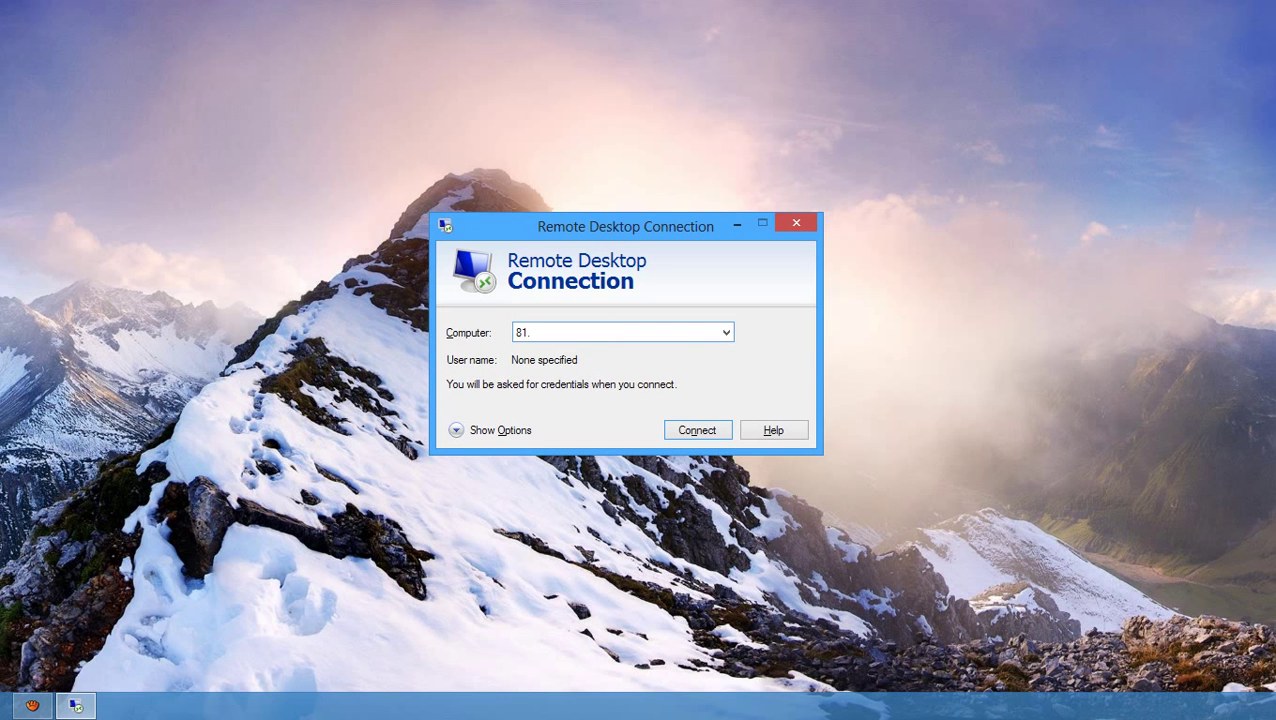
{"action": "type", "text": ".252.64.1"}
{"action": "left_click_drag", "start_coordinate": [570, 332], "coordinate": [506, 332]}
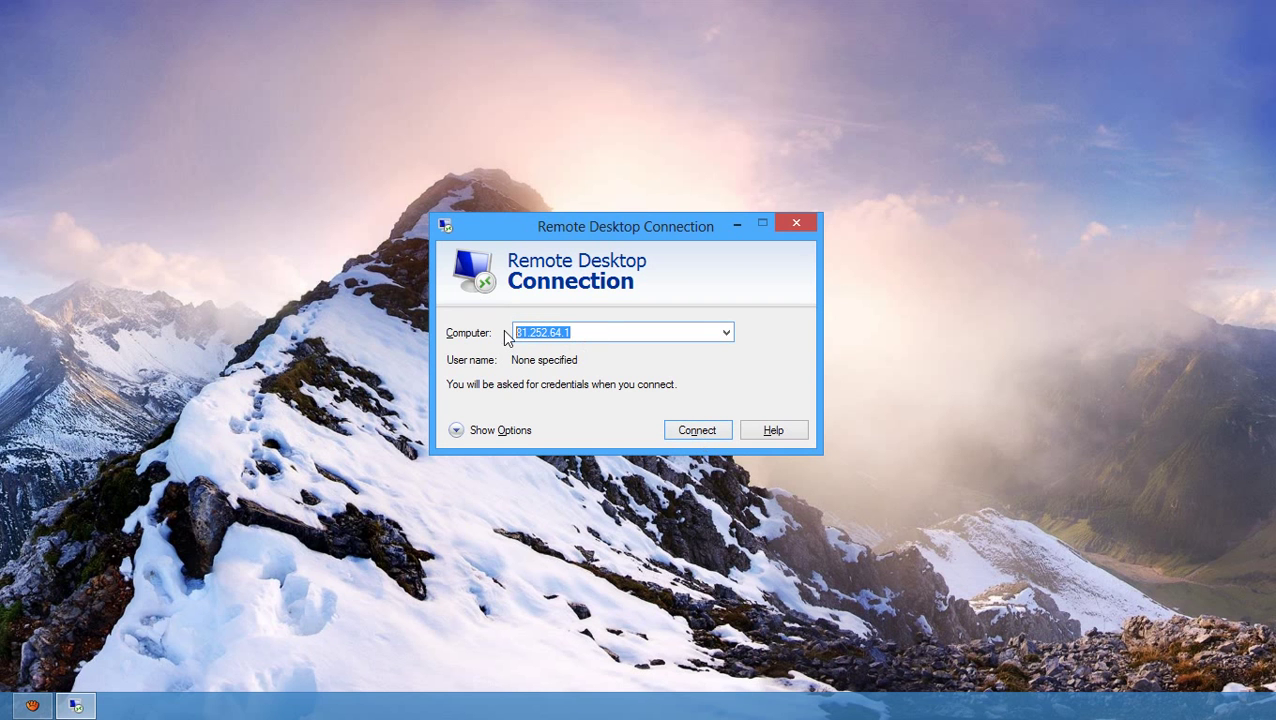